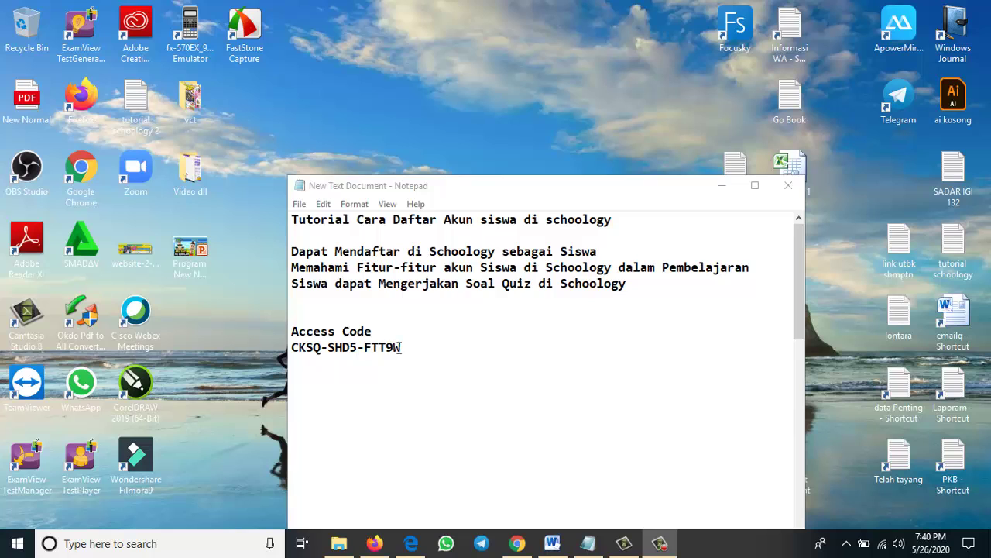
# Copy the course access code from the Notepad note and switch to Chrome on schoology.com
pyautogui.moveTo(402, 347); pyautogui.dragTo(289, 347)
pyautogui.rightClick(298, 353)
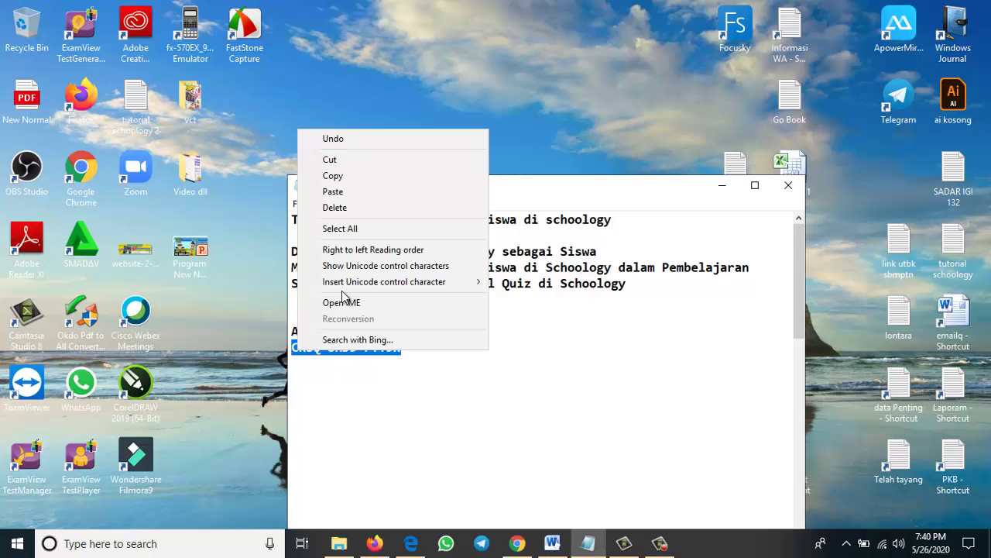
pyautogui.click(344, 177)
pyautogui.click(428, 301)
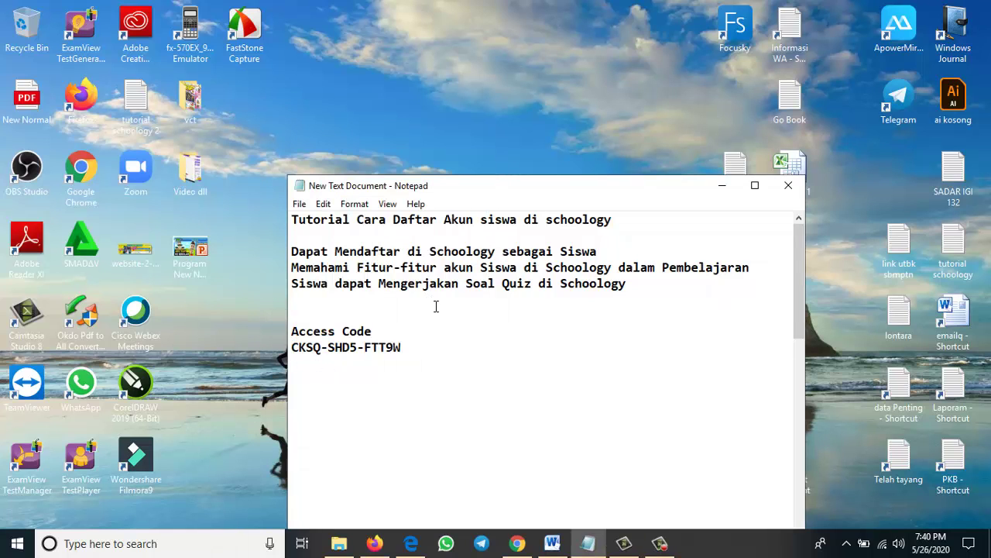
pyautogui.click(516, 543)
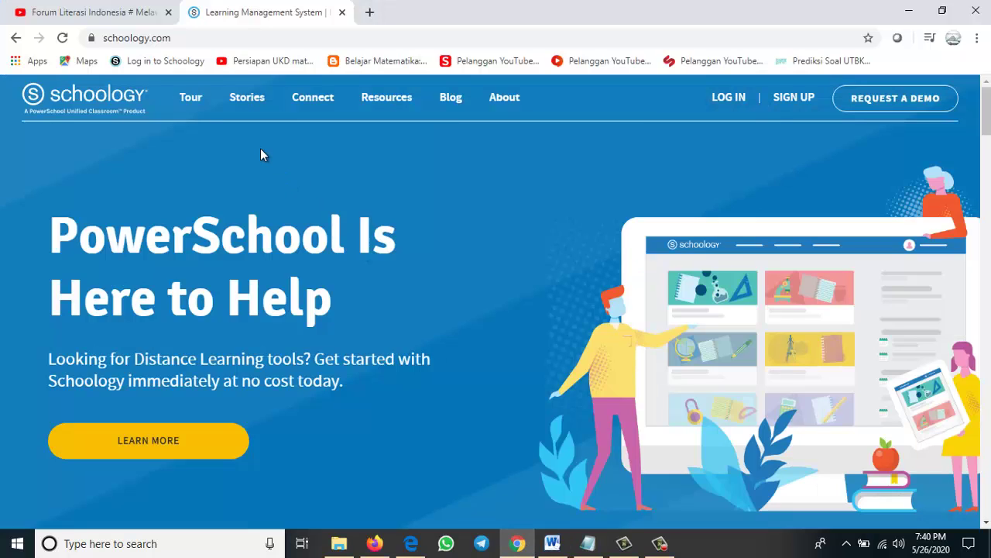
# Open Schoology's Student sign-up page from the SIGN UP menu
pyautogui.click(198, 38)
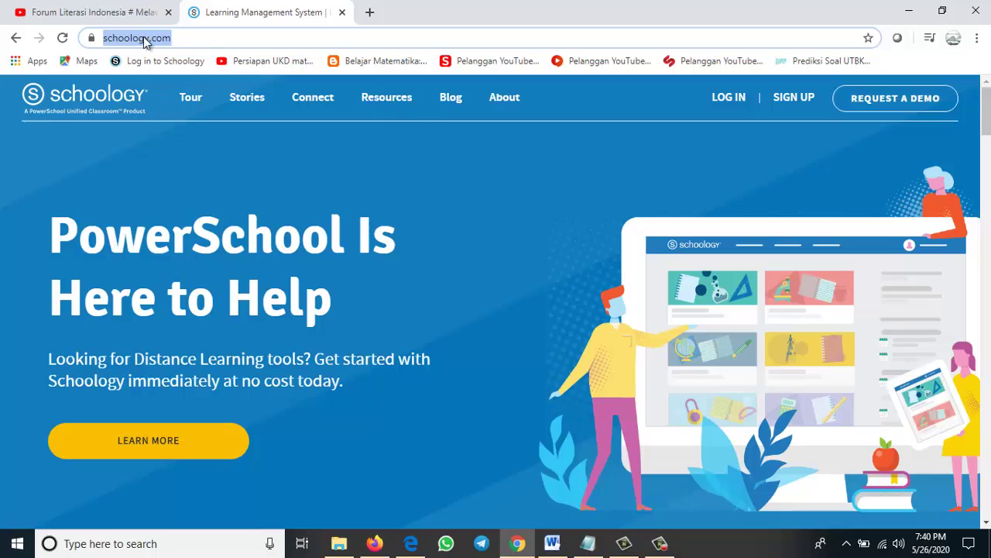
pyautogui.doubleClick(189, 37)
pyautogui.click(198, 39)
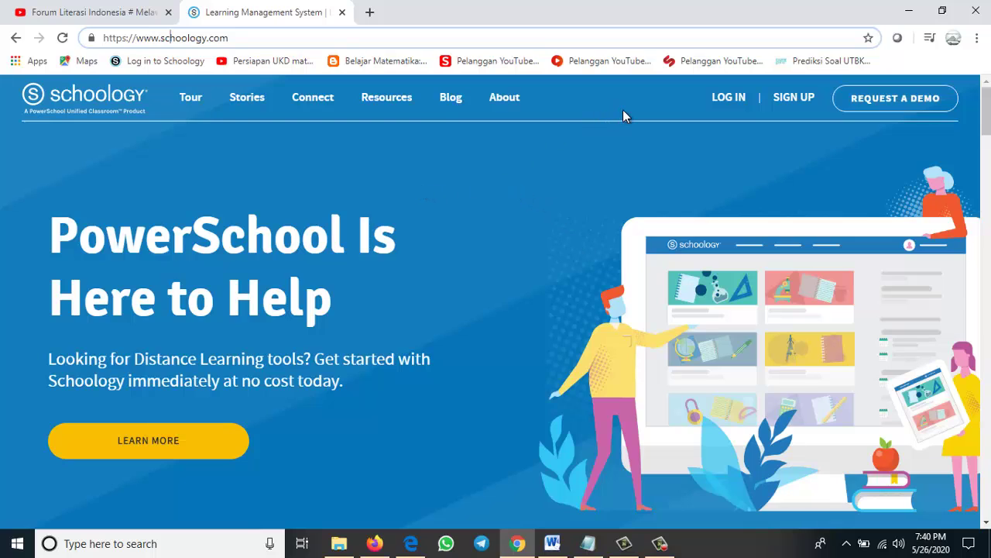
pyautogui.moveTo(787, 100)
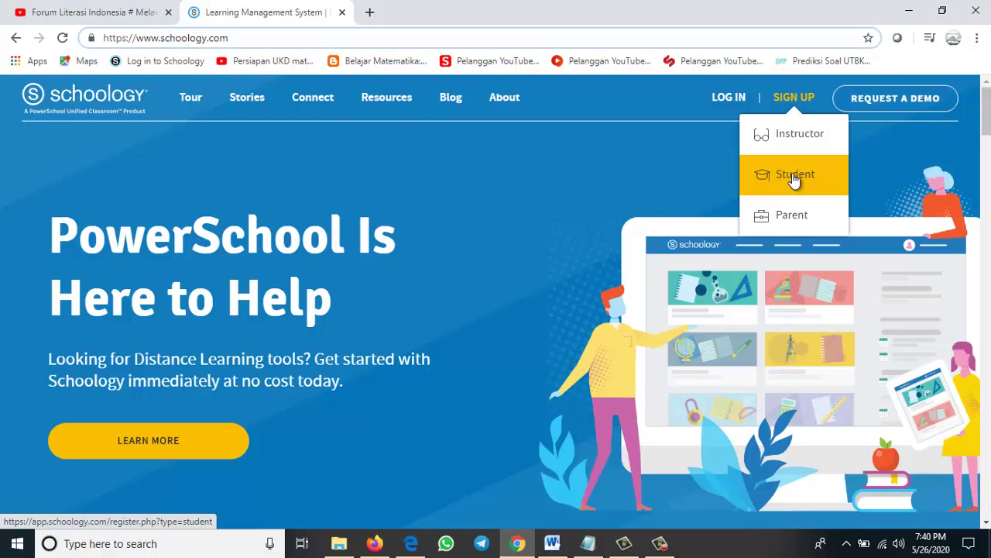
pyautogui.click(796, 177)
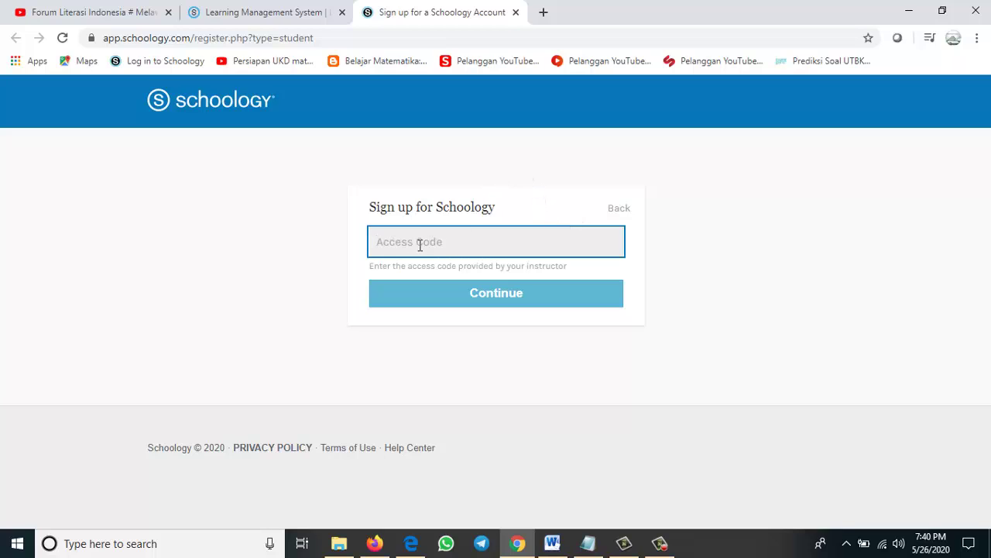
# Paste the copied access code into the Access Code field and continue
pyautogui.rightClick(445, 247)
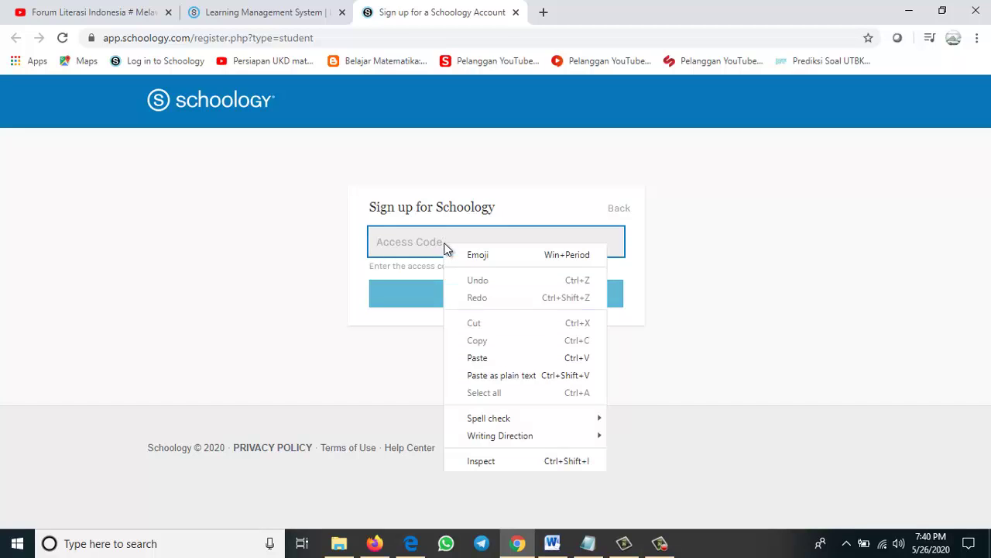
pyautogui.click(477, 358)
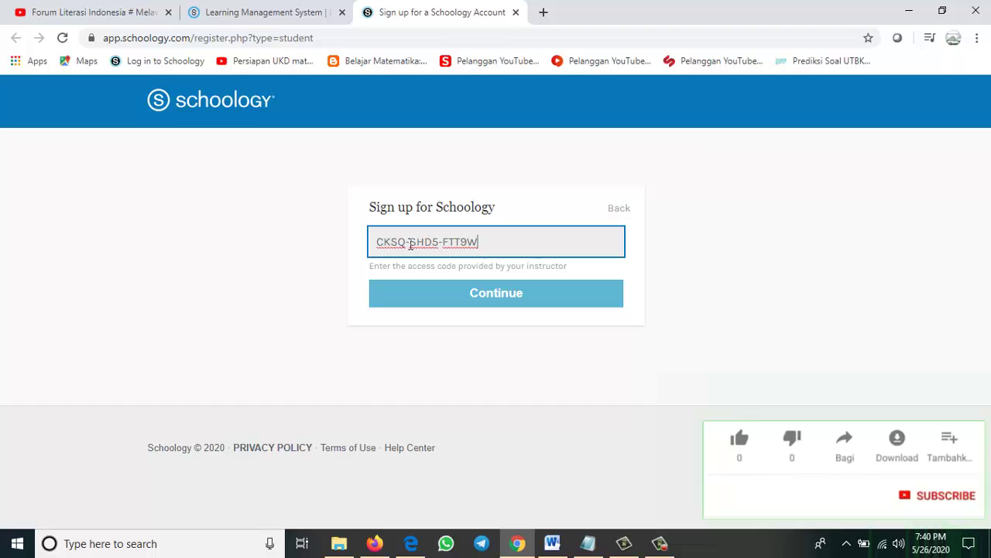
pyautogui.click(471, 301)
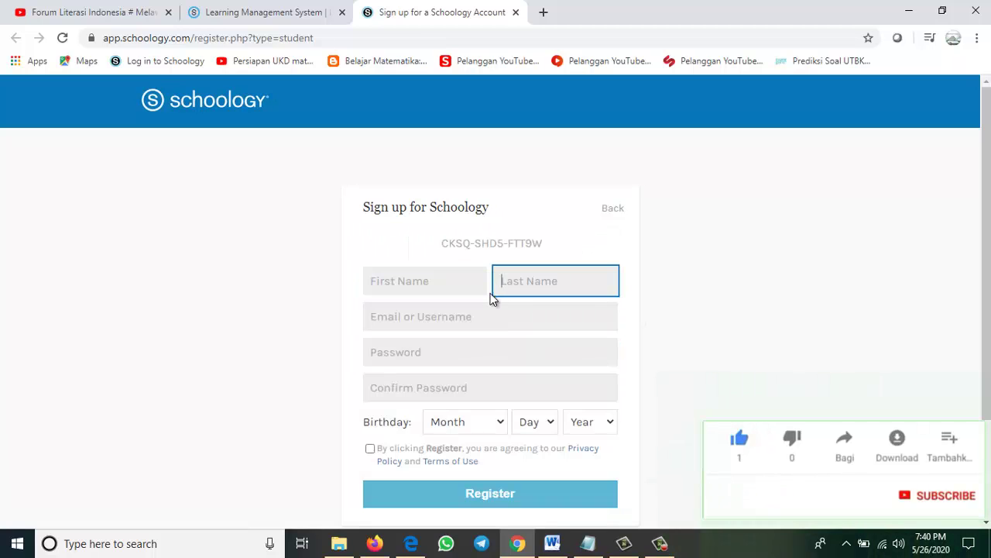
# Fill in the student's first name, last name and e-mail address on the registration form
pyautogui.click(460, 286)
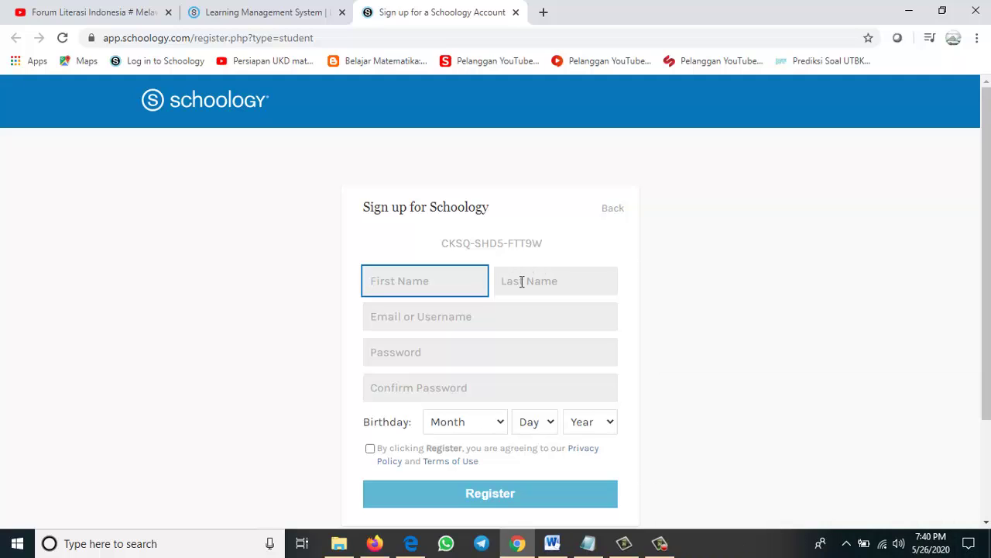
pyautogui.click(522, 281)
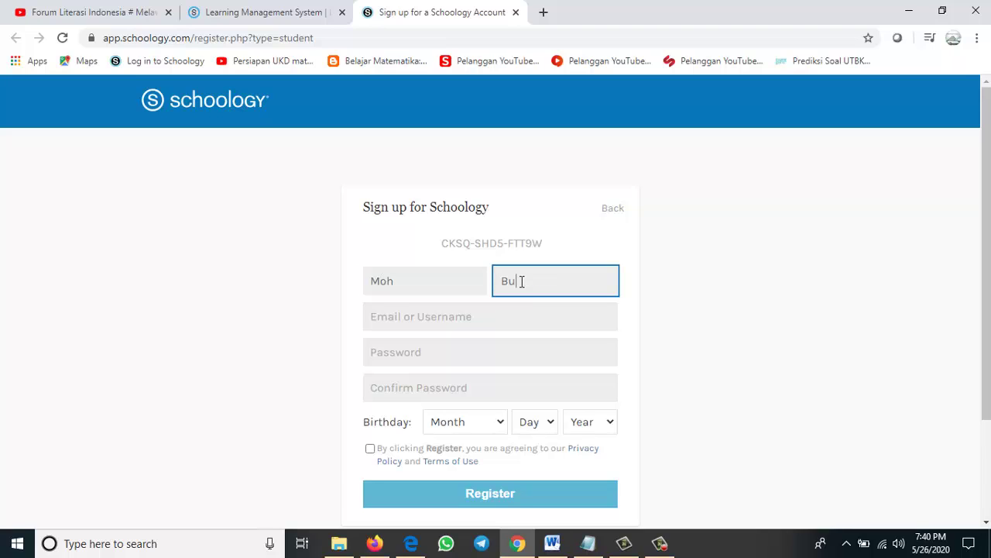
pyautogui.click(501, 315)
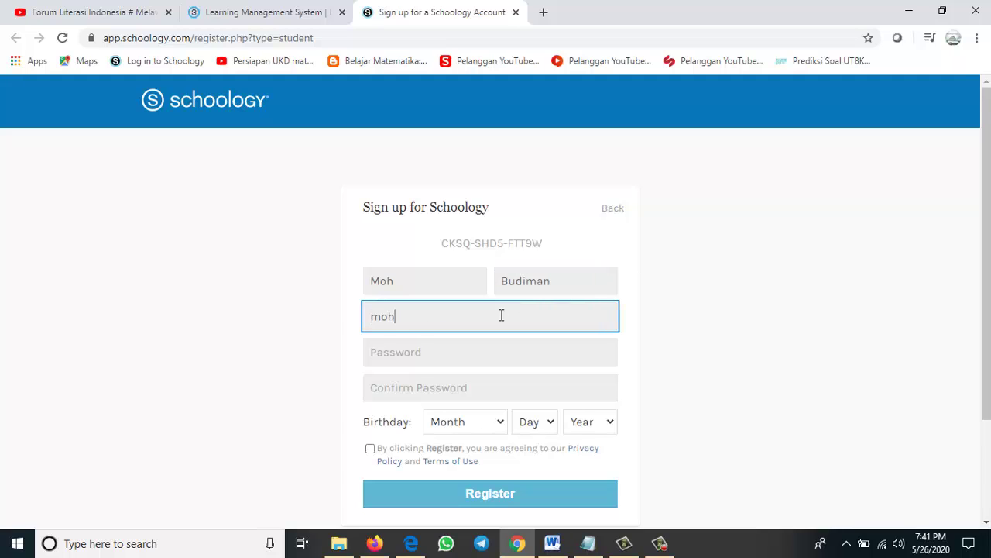
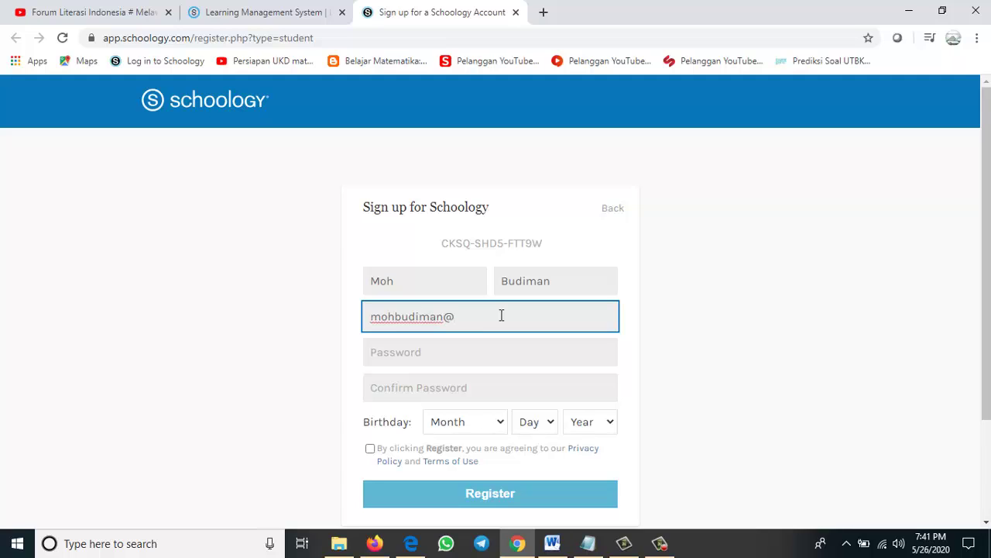
# Enter the account password and confirm it
pyautogui.click(493, 353)
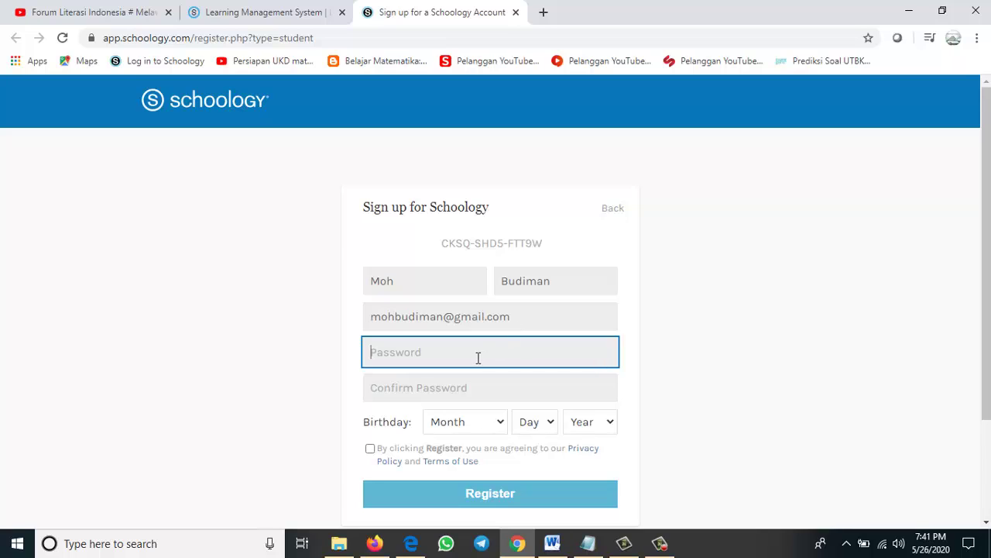
pyautogui.write('•')
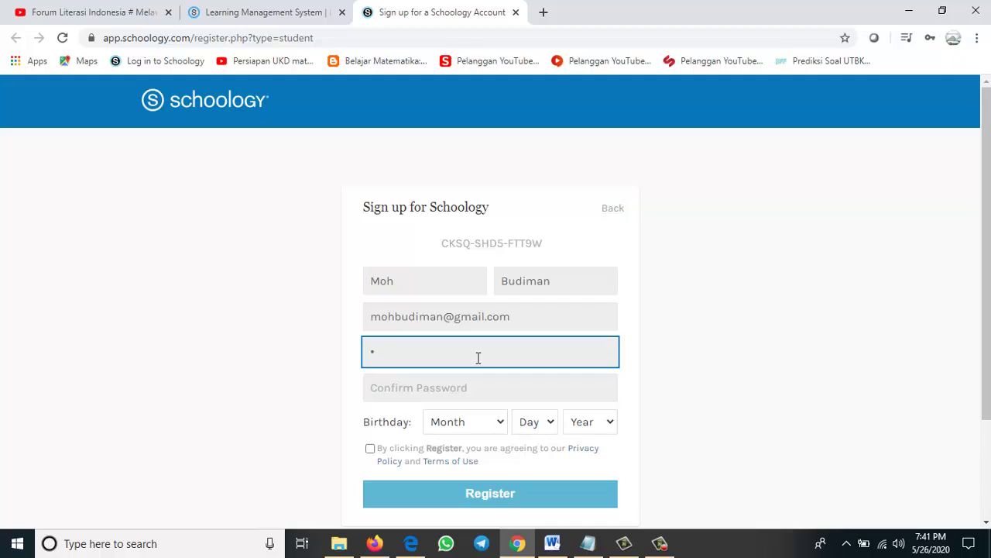
pyautogui.press('BackSpace')
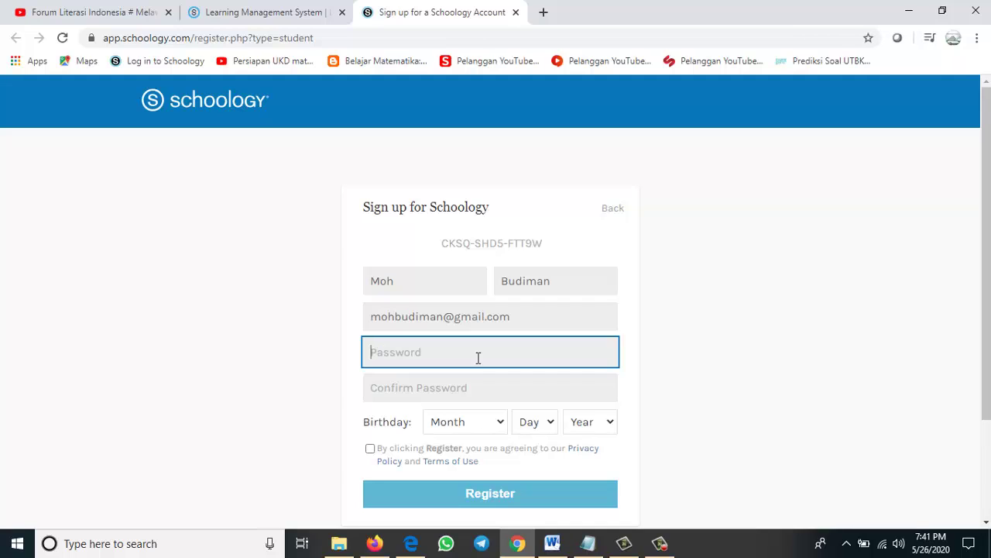
pyautogui.write('•••')
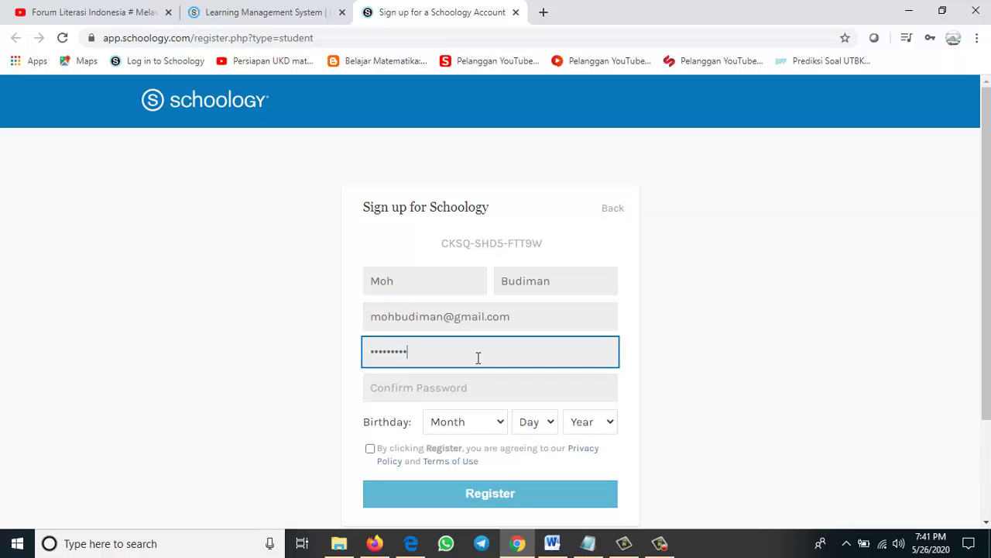
pyautogui.click(453, 395)
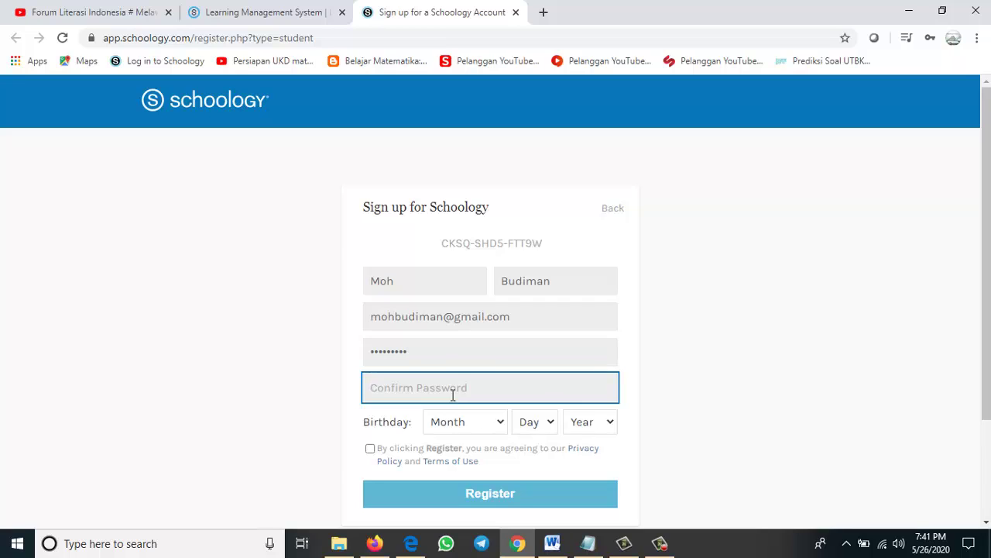
pyautogui.write('••')
# Set the birthday to January 1, 2000 and accept the Privacy Policy and Terms of Use
pyautogui.click(498, 425)
pyautogui.click(451, 241)
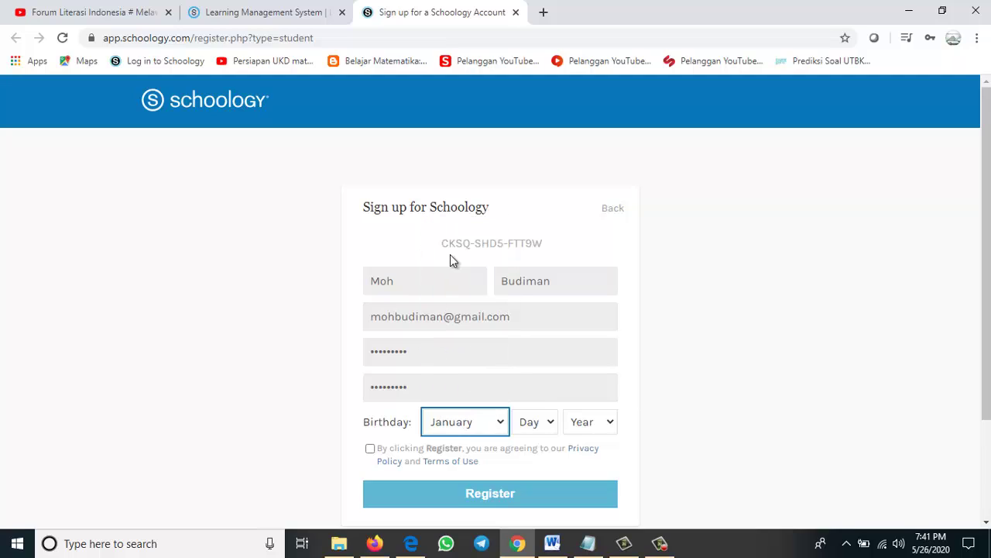
pyautogui.click(549, 428)
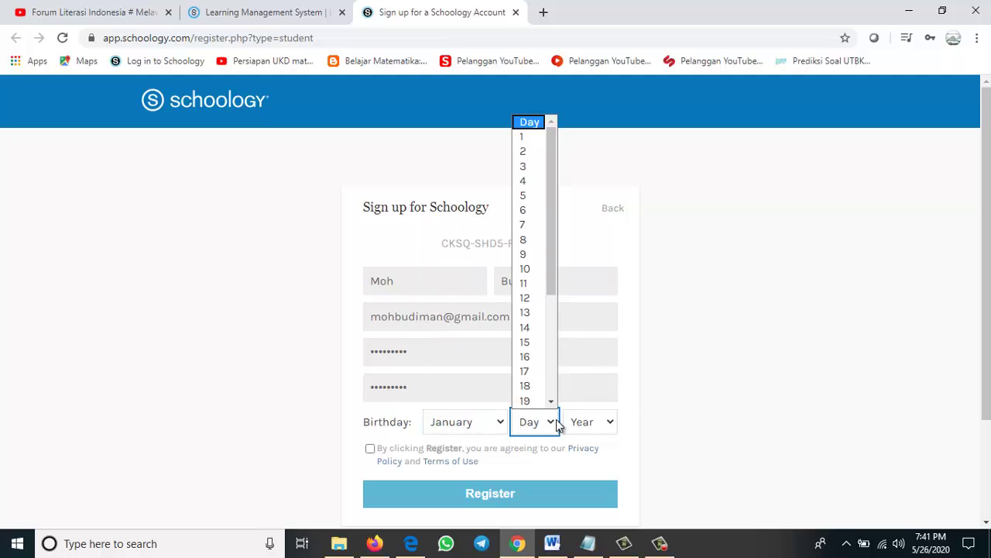
pyautogui.click(523, 138)
pyautogui.click(609, 421)
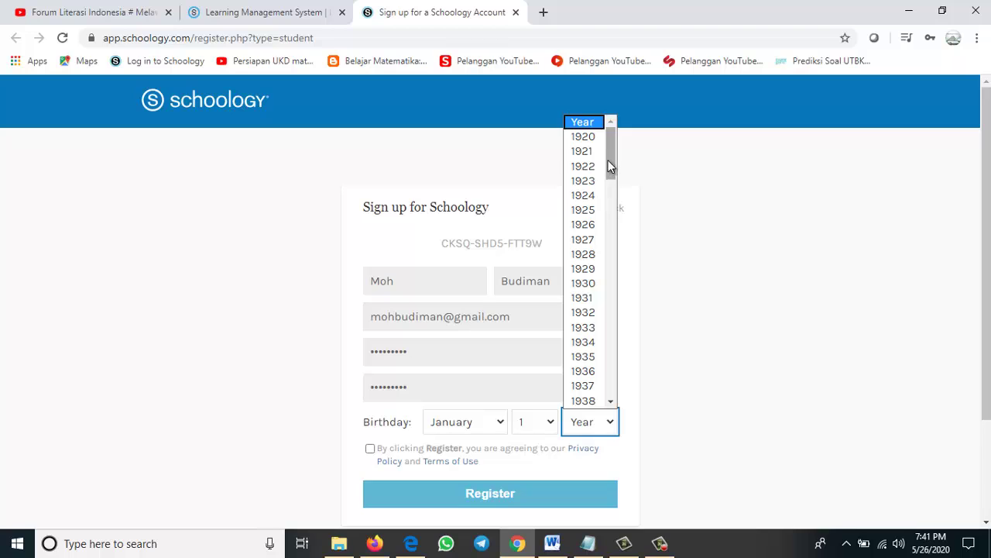
pyautogui.moveTo(612, 166); pyautogui.dragTo(614, 327)
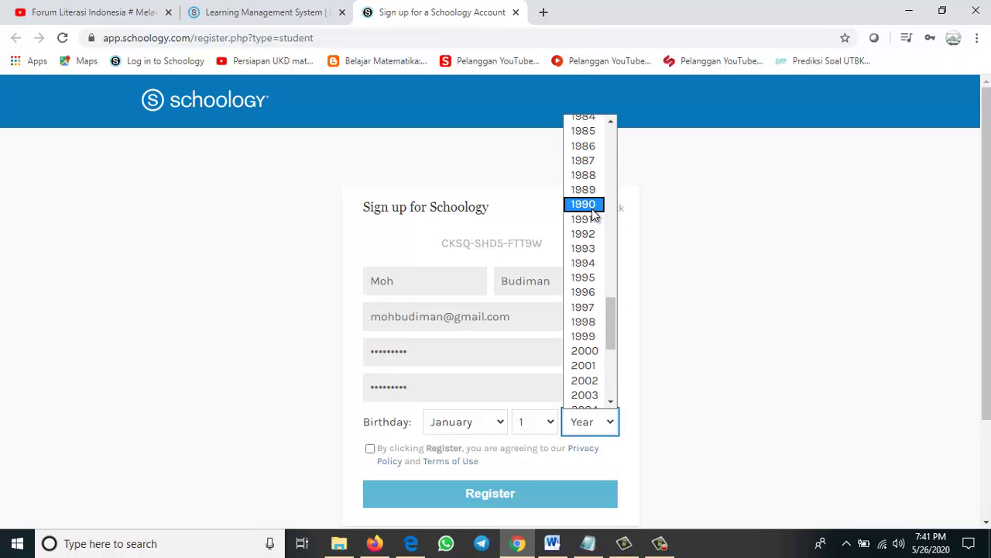
pyautogui.click(592, 355)
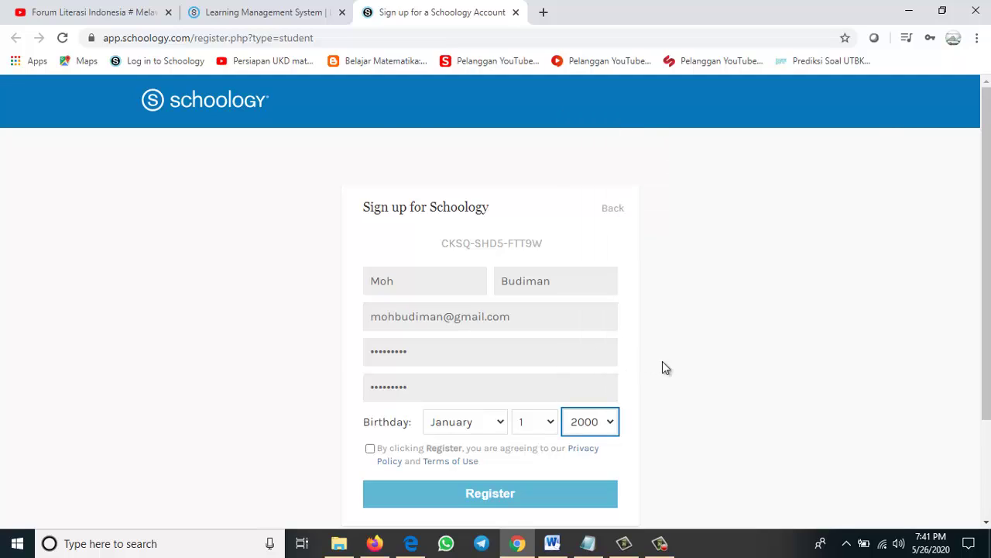
pyautogui.scroll(-1, 659, 380)
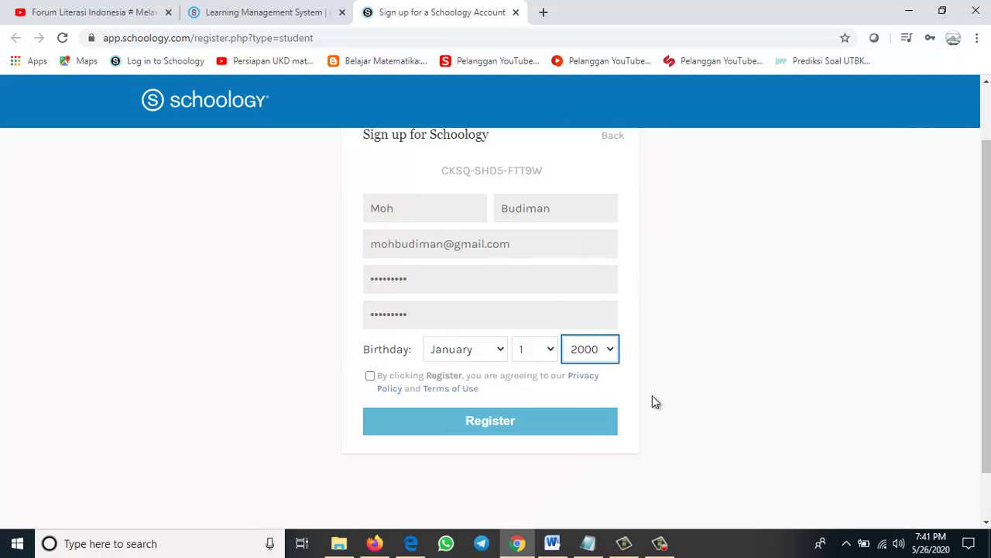
pyautogui.click(370, 376)
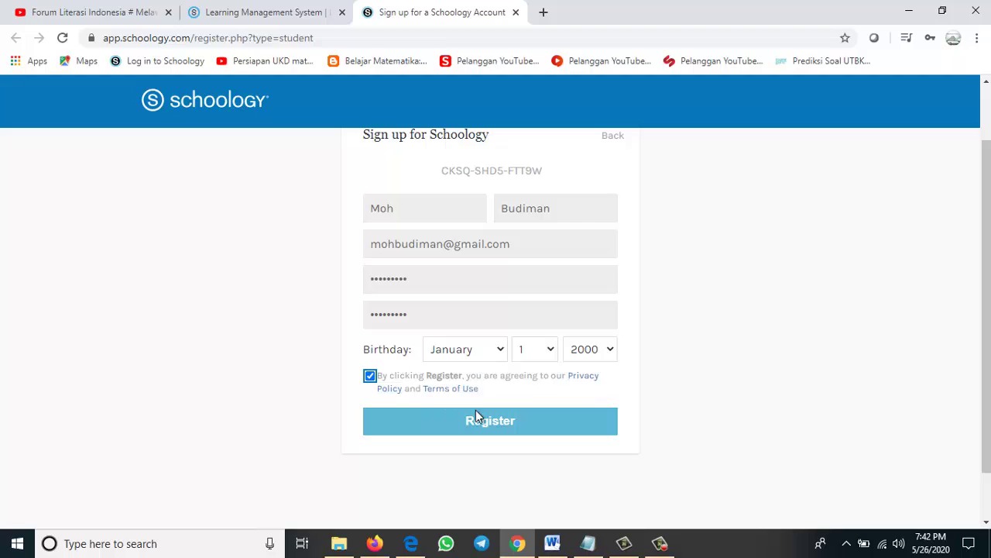
# Register the account, dismiss Chrome's save-password prompt, check Courses, and return home
pyautogui.click(488, 427)
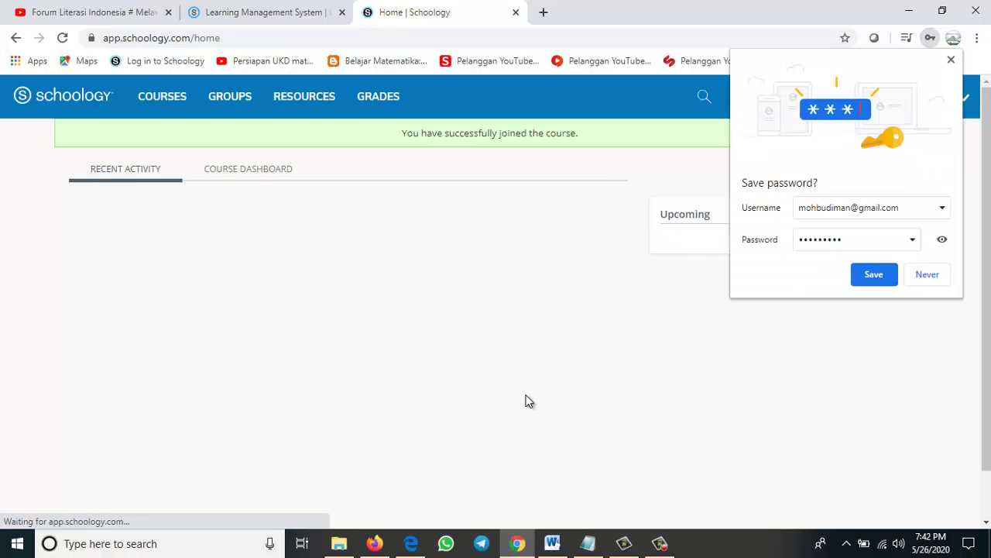
pyautogui.click(950, 59)
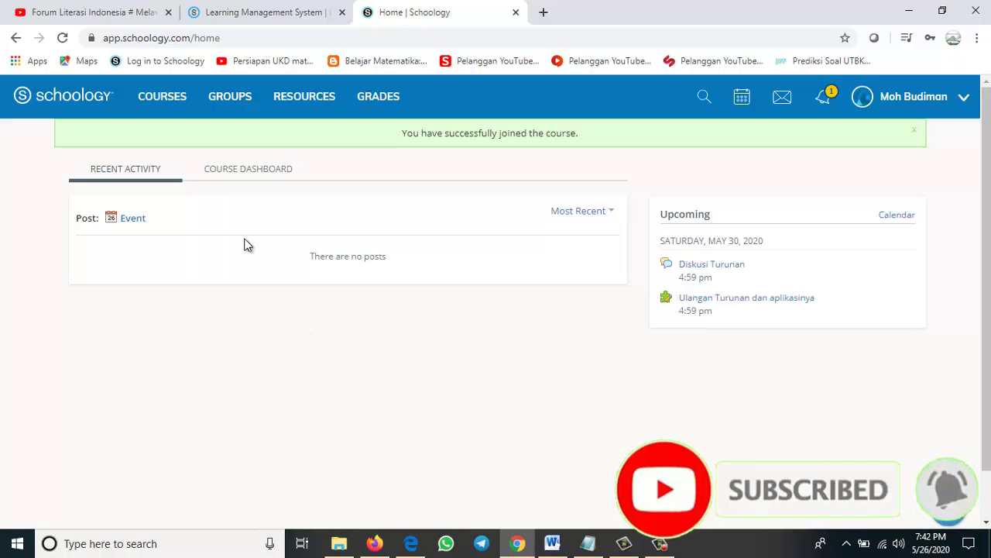
pyautogui.click(171, 100)
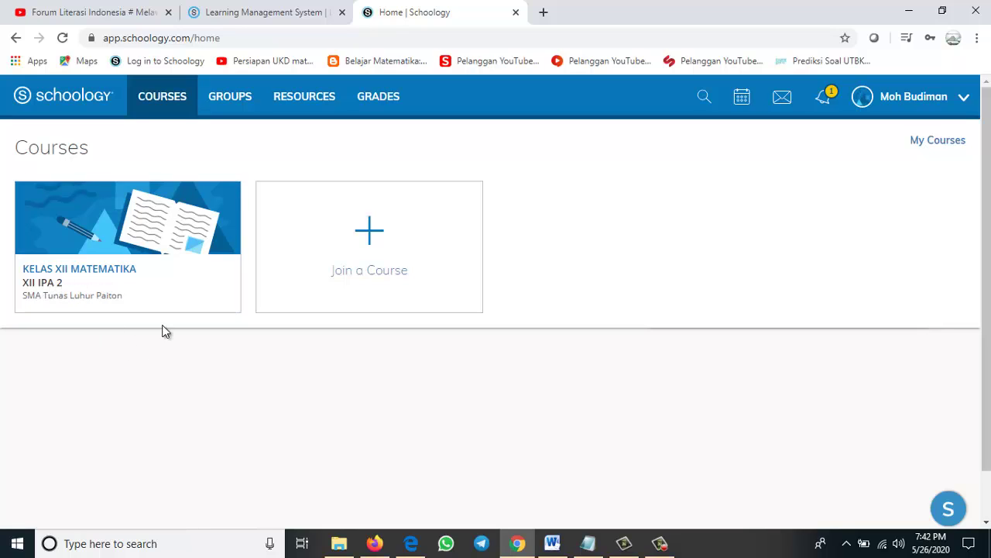
pyautogui.click(105, 100)
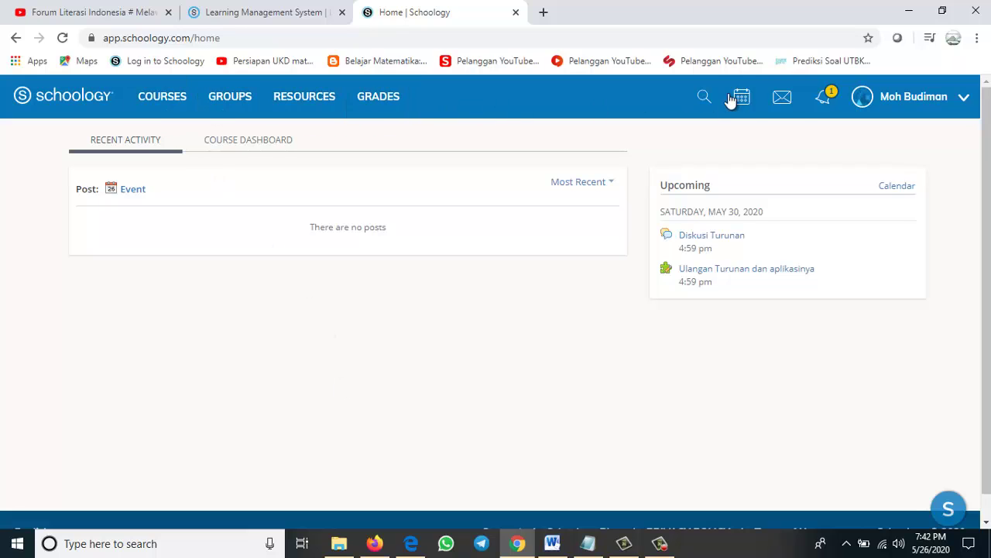
# Look through the Courses, Groups and Resources menus, site search, notifications and account menu
pyautogui.click(151, 109)
pyautogui.click(221, 105)
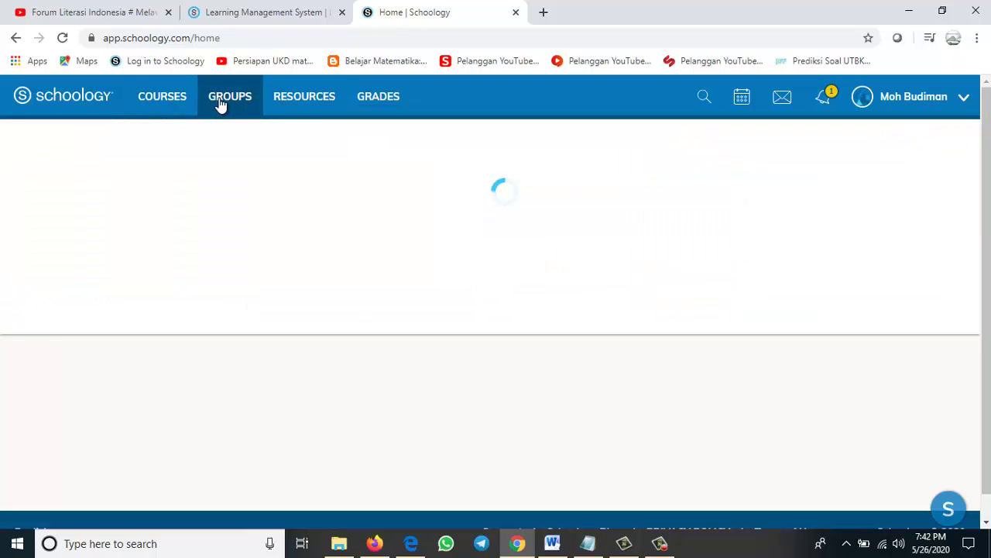
pyautogui.click(310, 97)
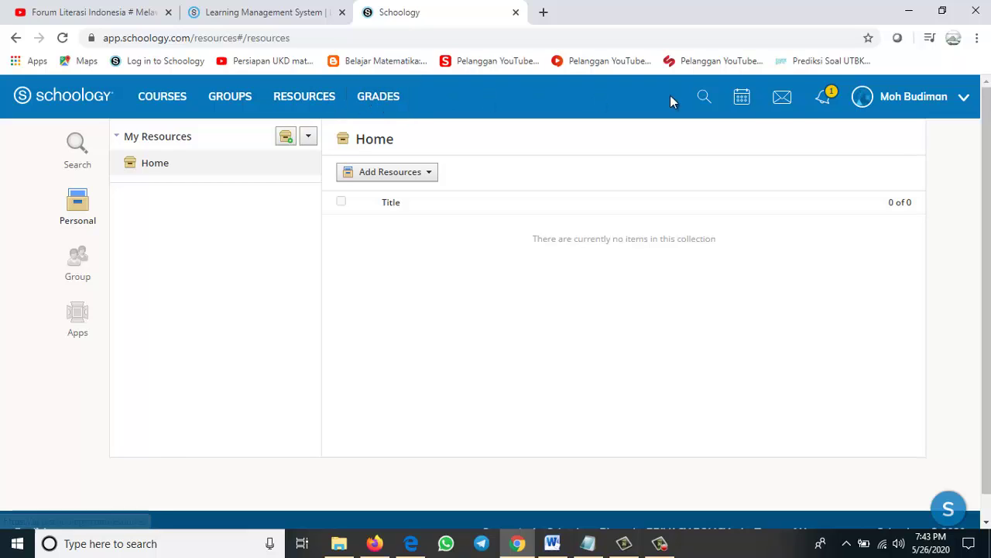
pyautogui.click(705, 100)
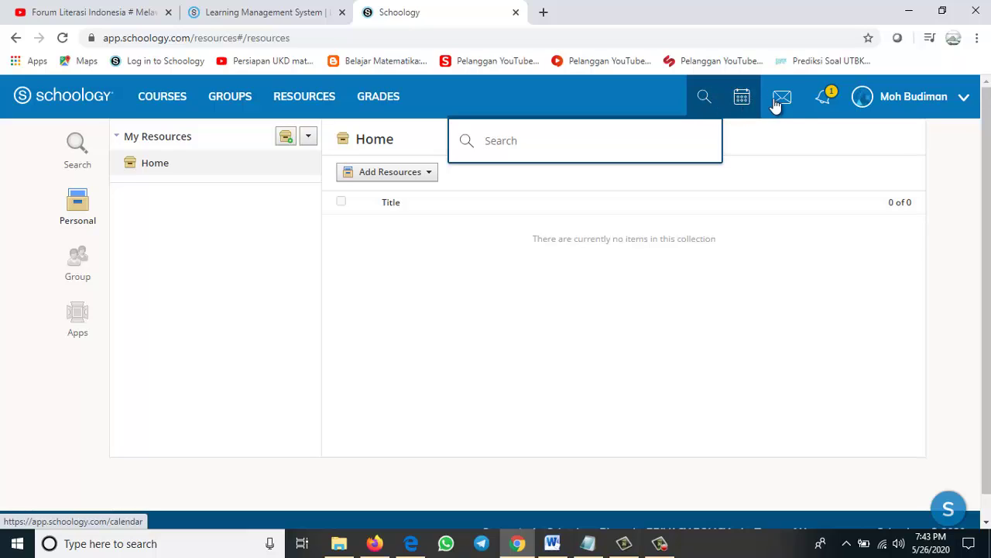
pyautogui.click(825, 104)
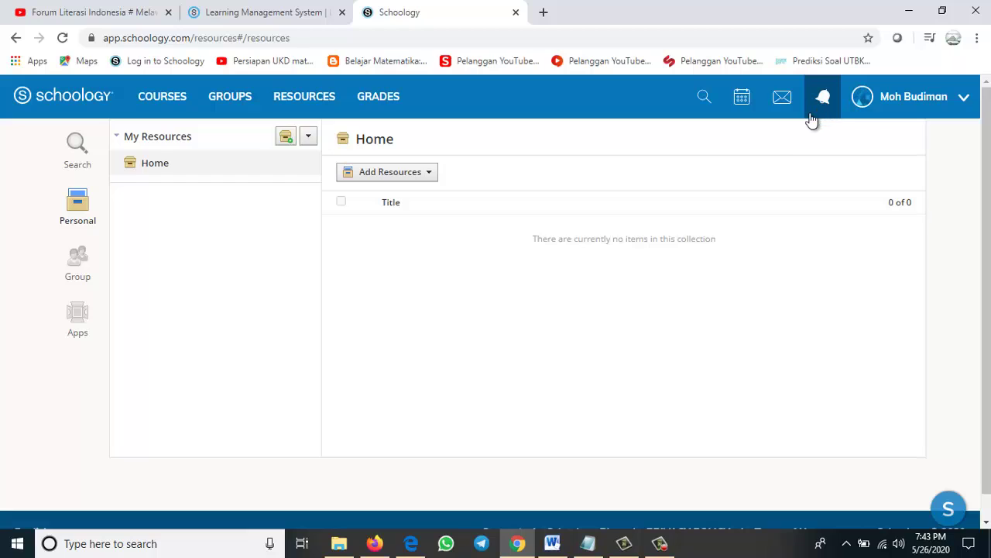
pyautogui.click(899, 107)
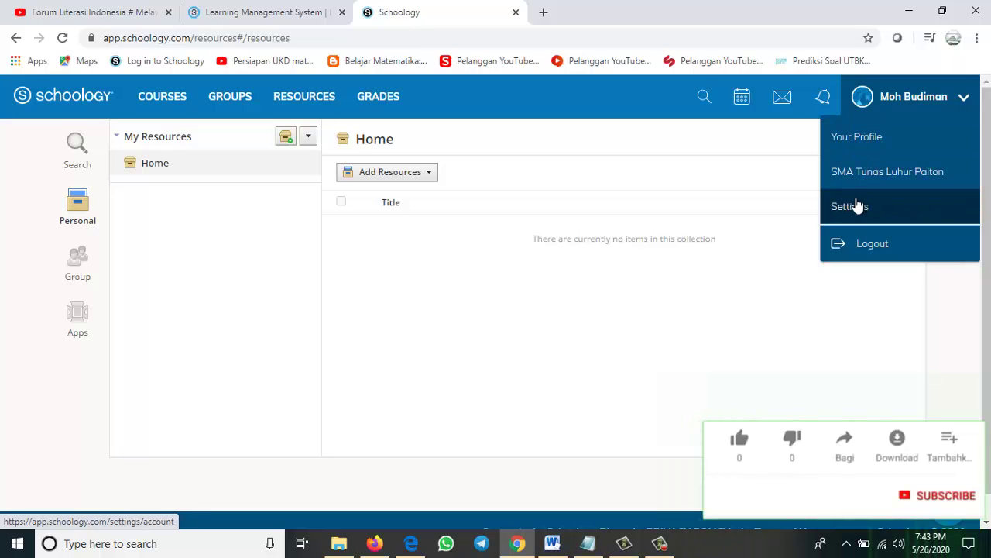
pyautogui.click(666, 157)
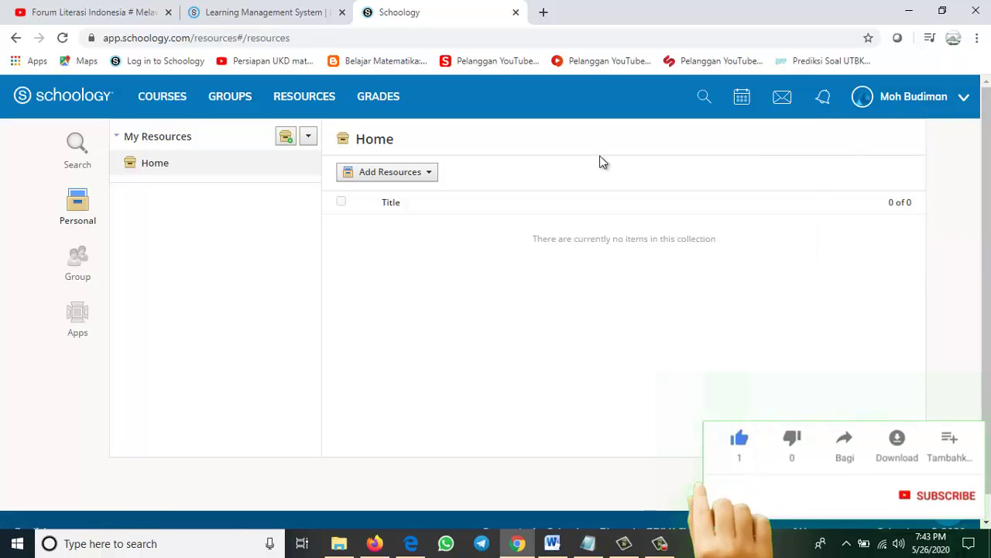
# Return home and switch to the Course Dashboard showing the KELAS XII MATEMATIKA : XII IPA 2 card
pyautogui.click(87, 101)
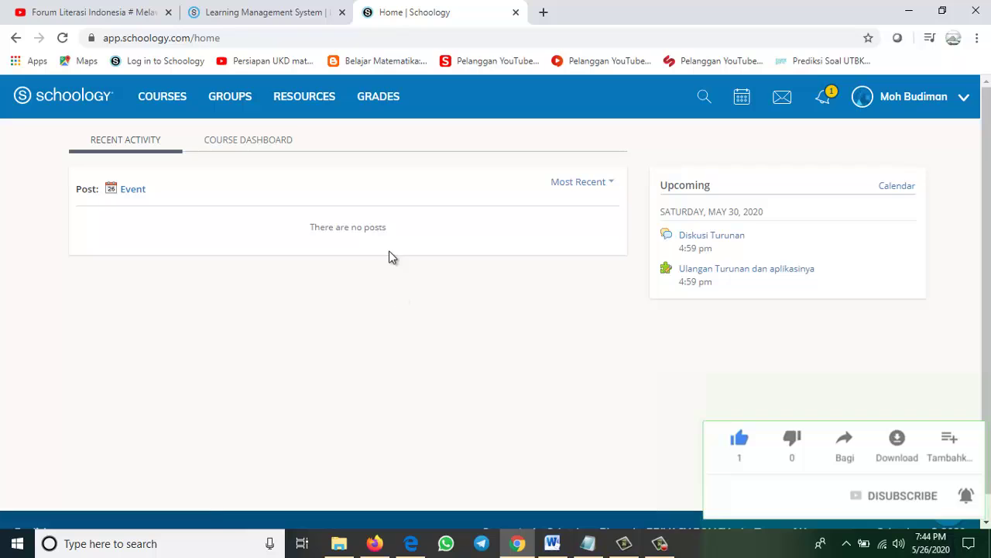
pyautogui.click(250, 140)
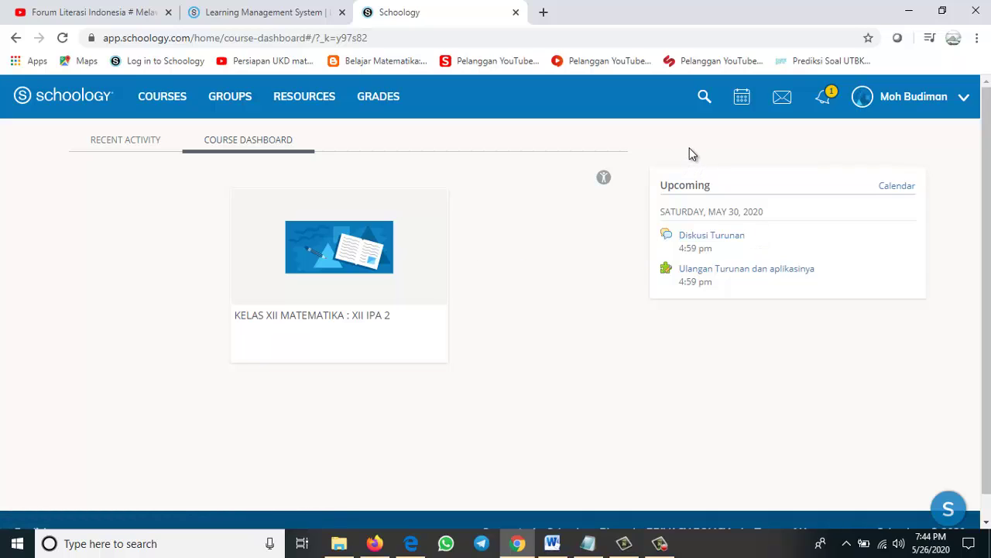
pyautogui.click(940, 108)
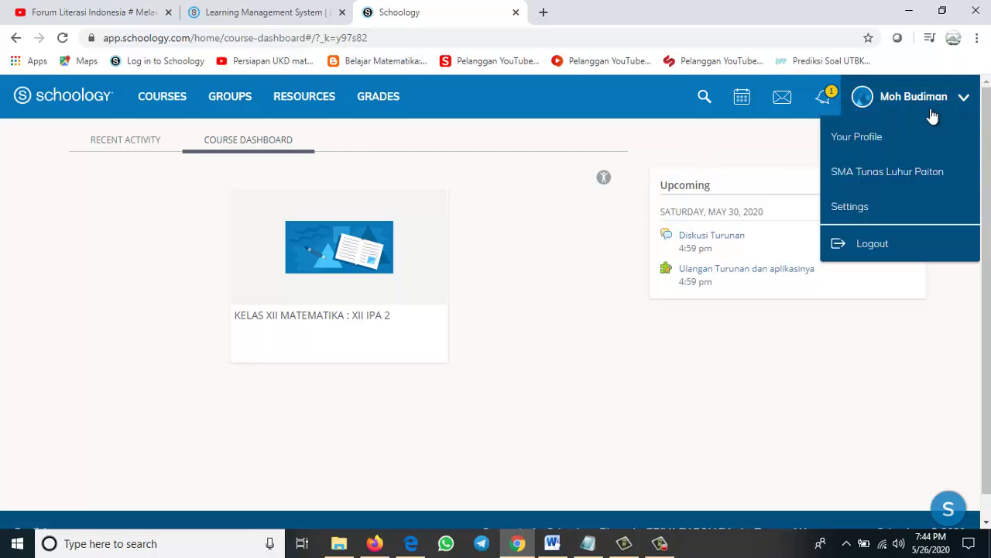
# Make the third, pink-and-blue avatar the profile picture via Your Profile
pyautogui.click(855, 137)
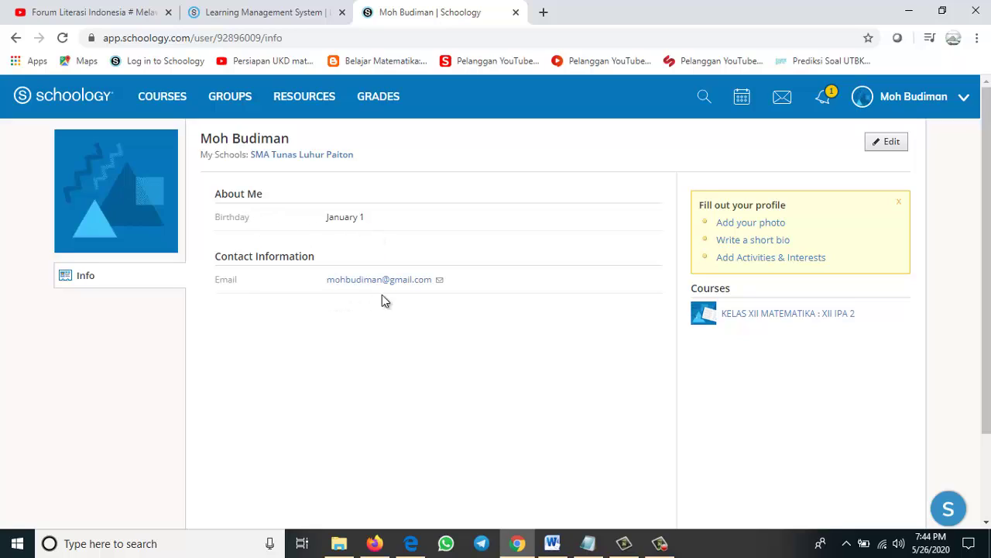
pyautogui.moveTo(125, 169)
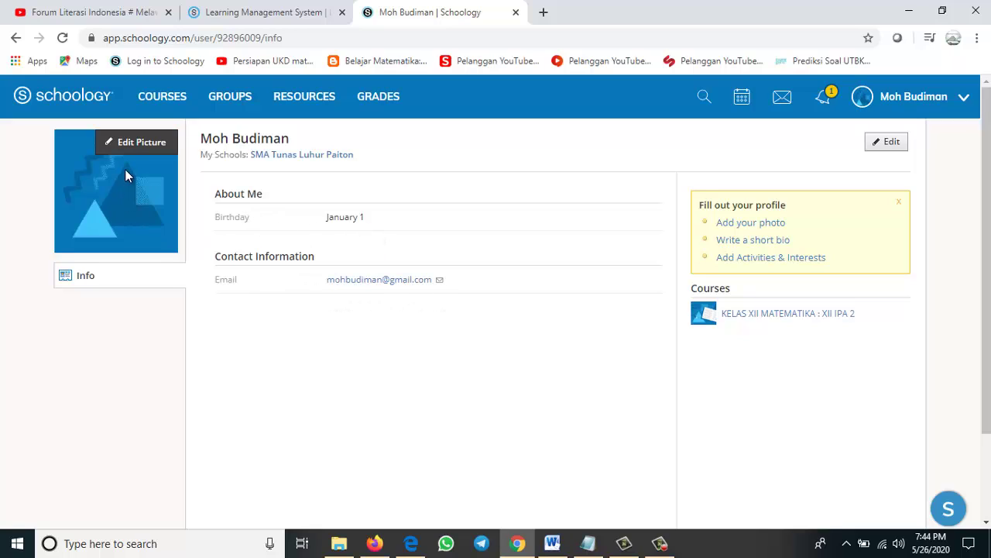
pyautogui.click(128, 146)
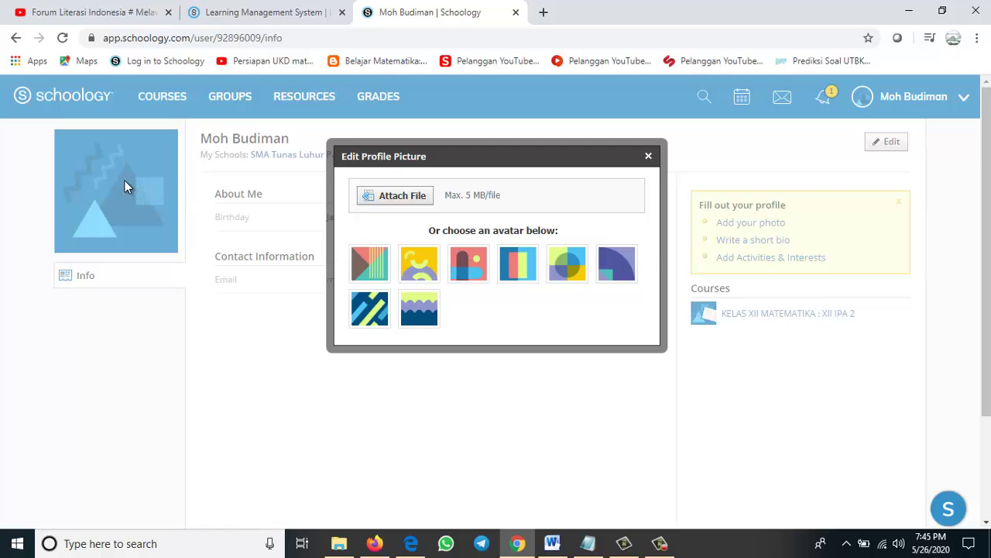
pyautogui.click(471, 263)
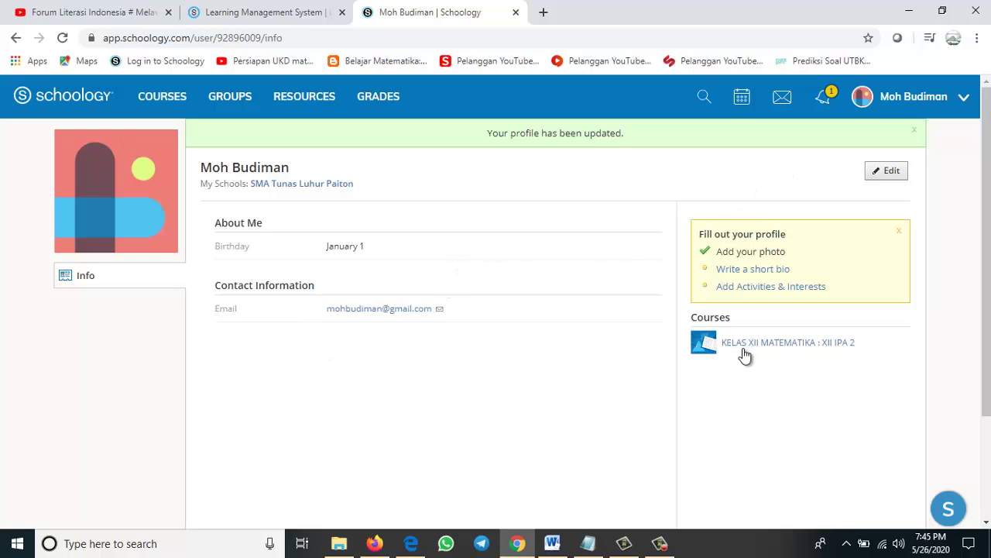
# Open Edit Profile, view the Interests & Activities and Contact Information tabs, then the Courses list
pyautogui.click(892, 172)
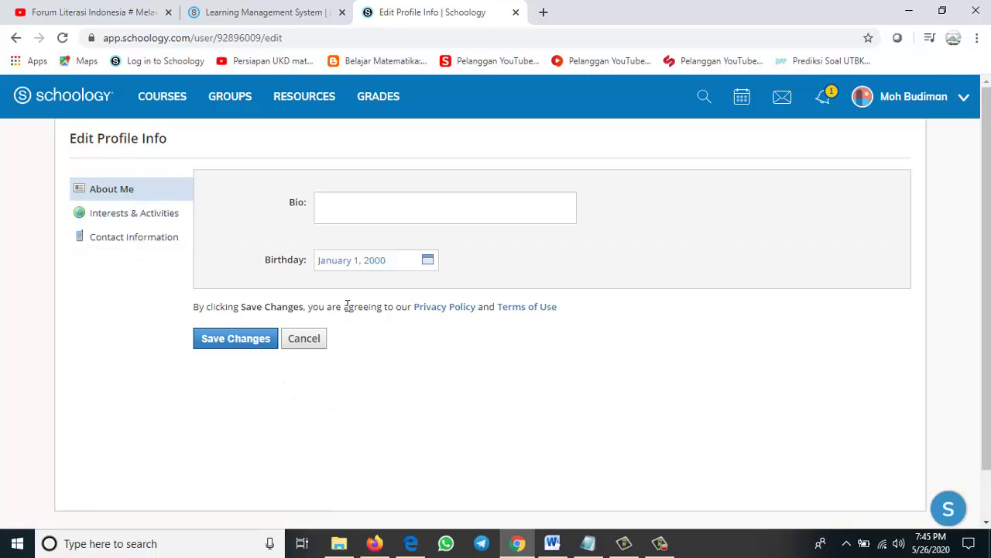
pyautogui.click(137, 217)
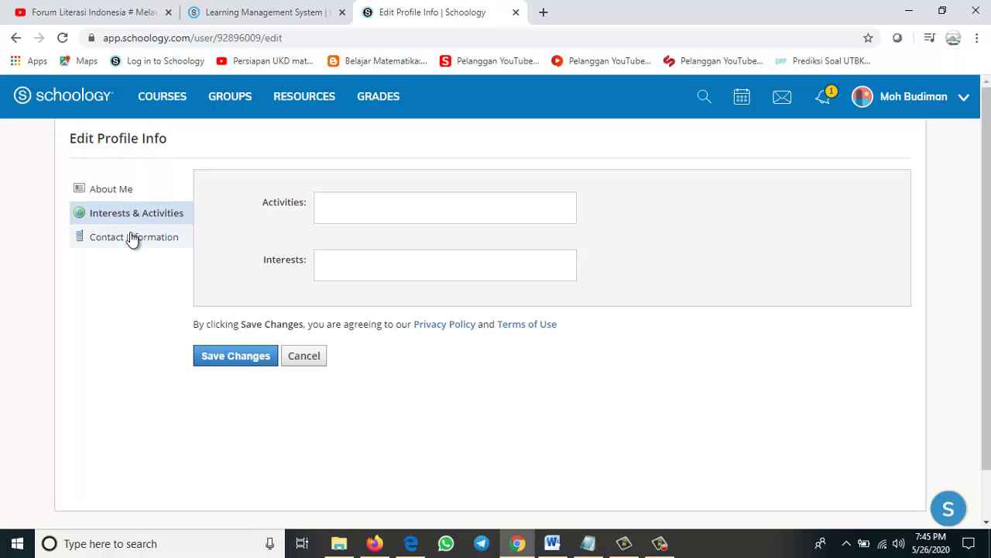
pyautogui.click(132, 239)
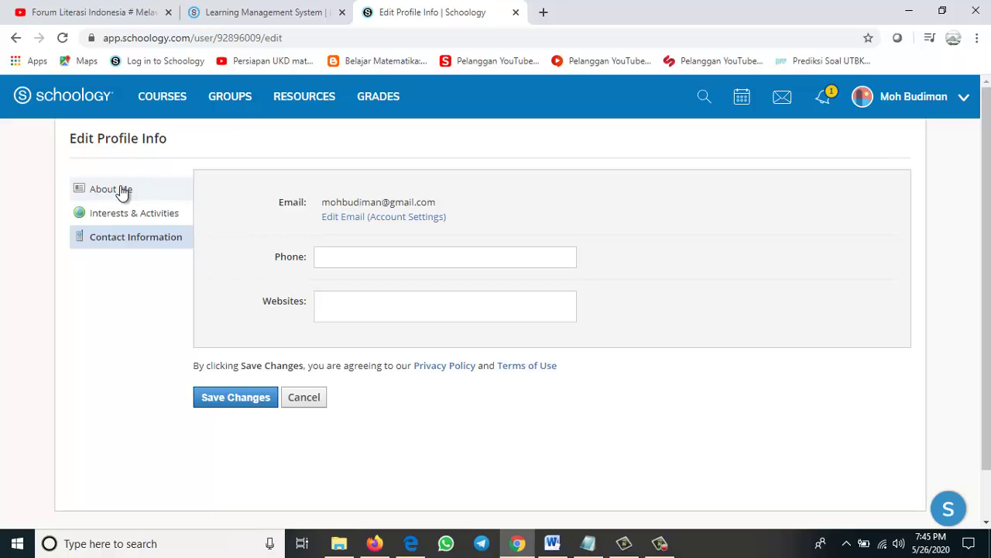
pyautogui.click(155, 105)
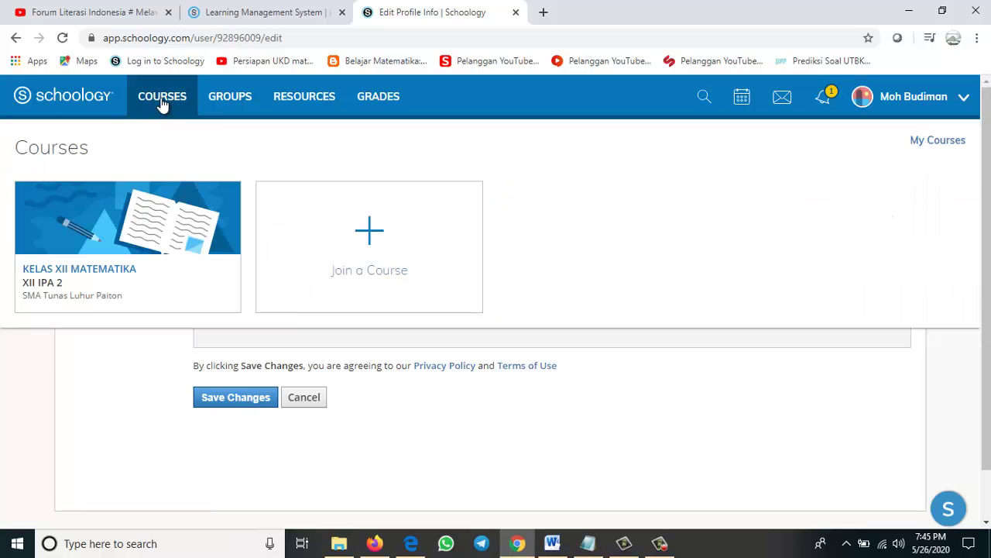
# Enter KELAS XII MATEMATIKA : XII IPA 2 and view its Members, Attendance, Grades, then Updates pages
pyautogui.click(159, 221)
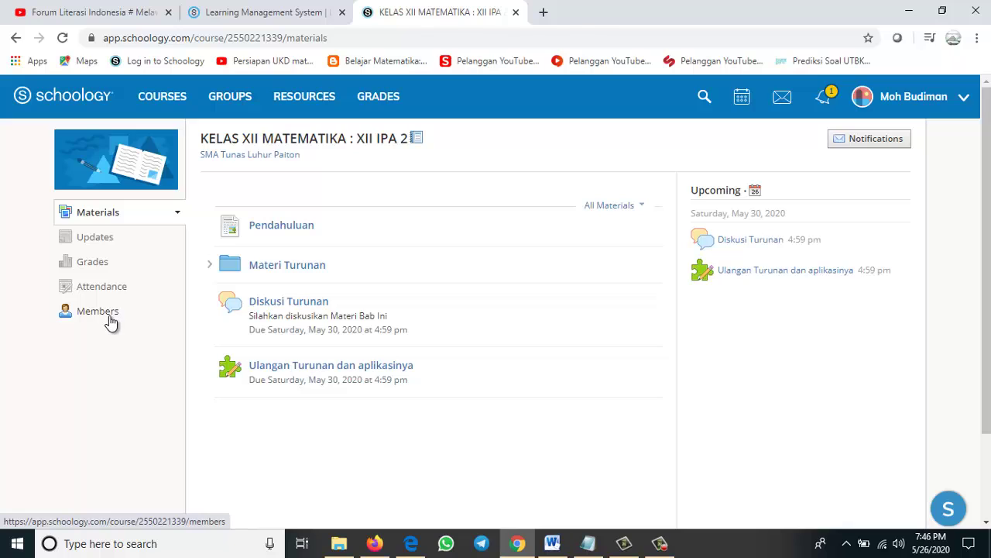
pyautogui.click(111, 318)
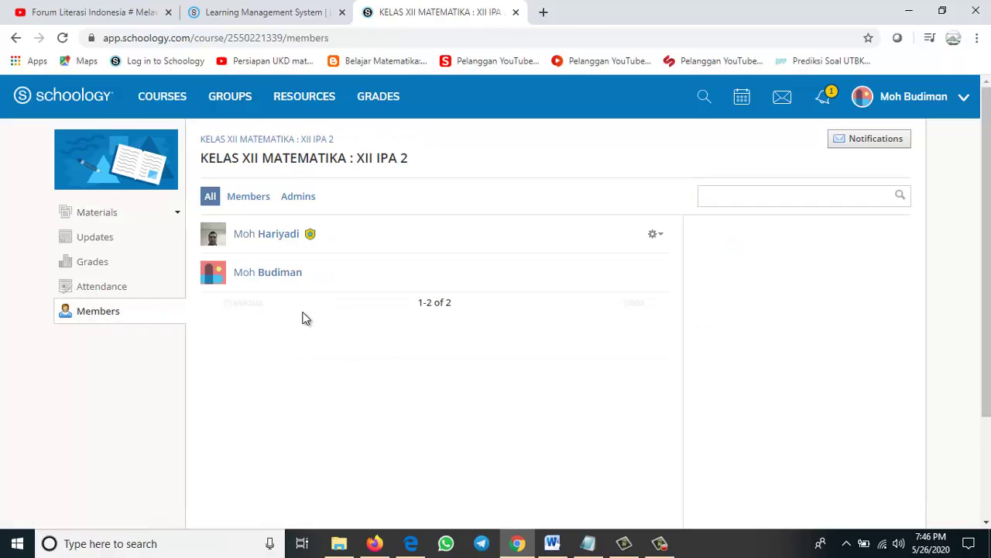
pyautogui.click(112, 292)
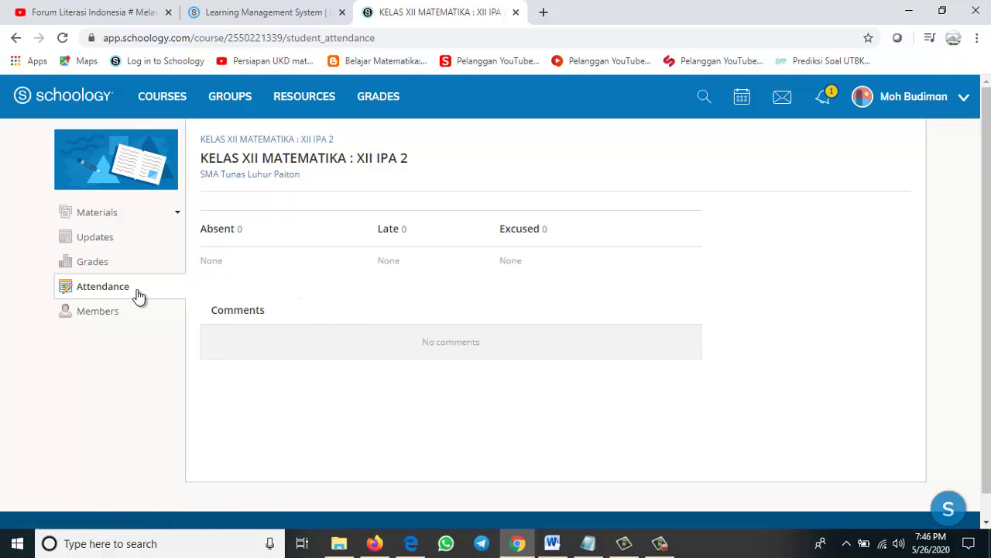
pyautogui.click(96, 264)
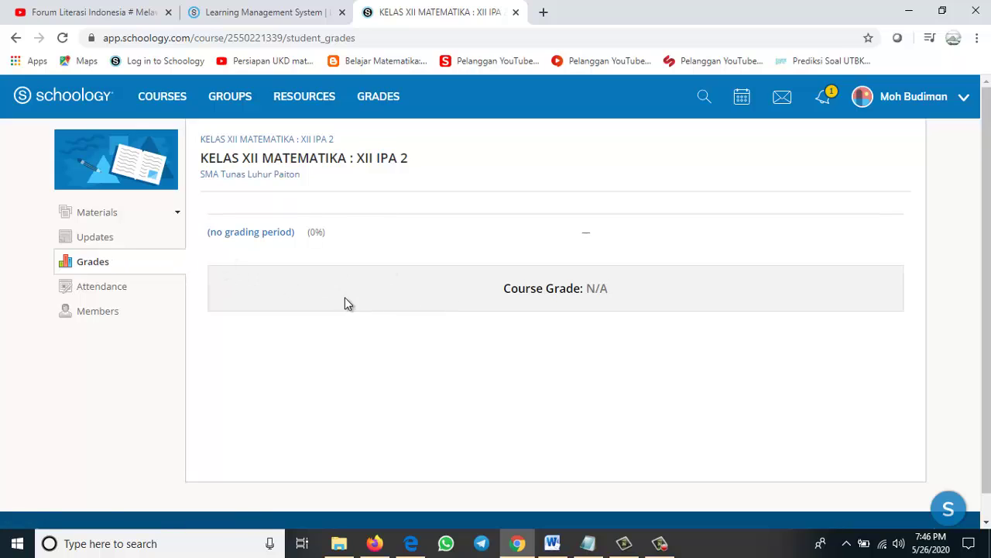
pyautogui.click(100, 242)
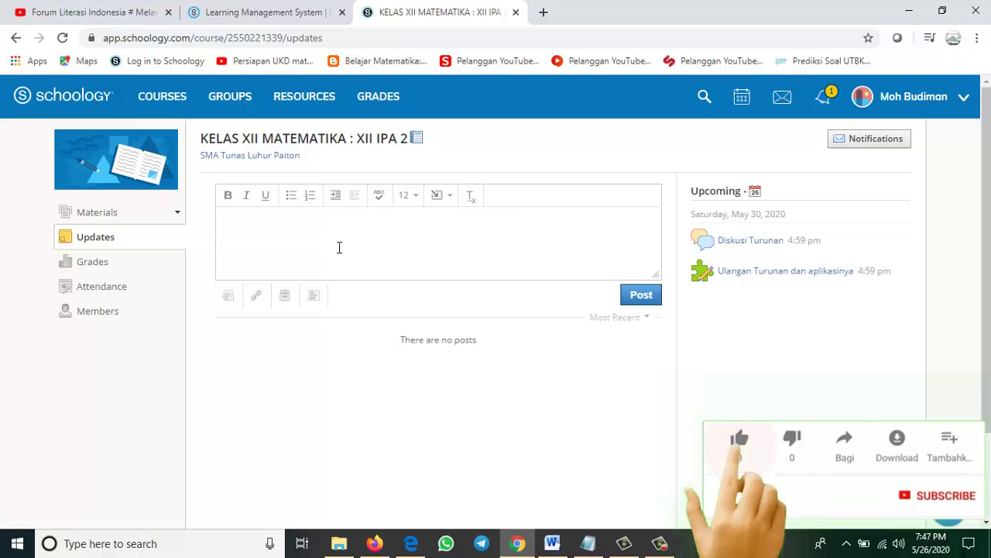
# Browse the Pendahuluan page and Materi Turunan folder in Materials, then open Diskusi Turunan
pyautogui.click(111, 217)
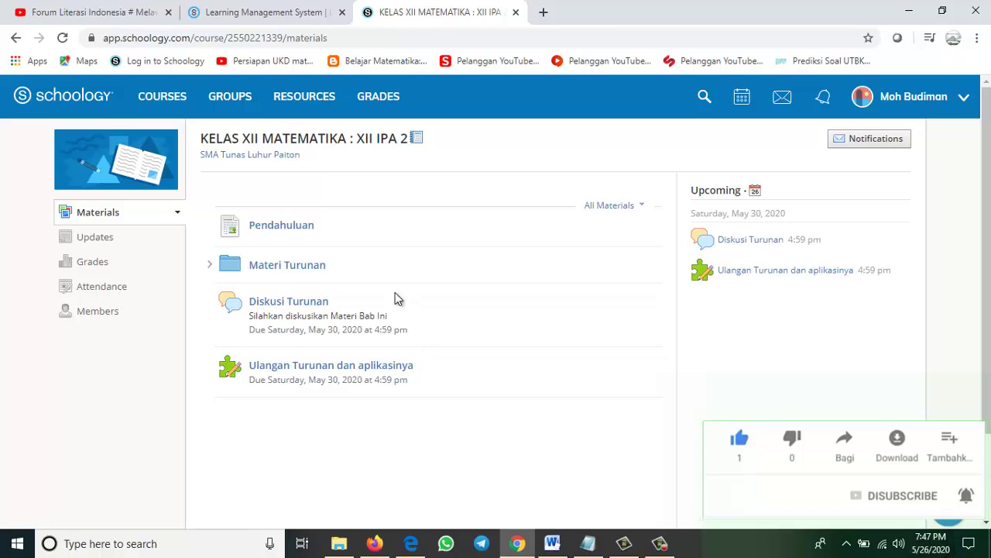
pyautogui.click(290, 231)
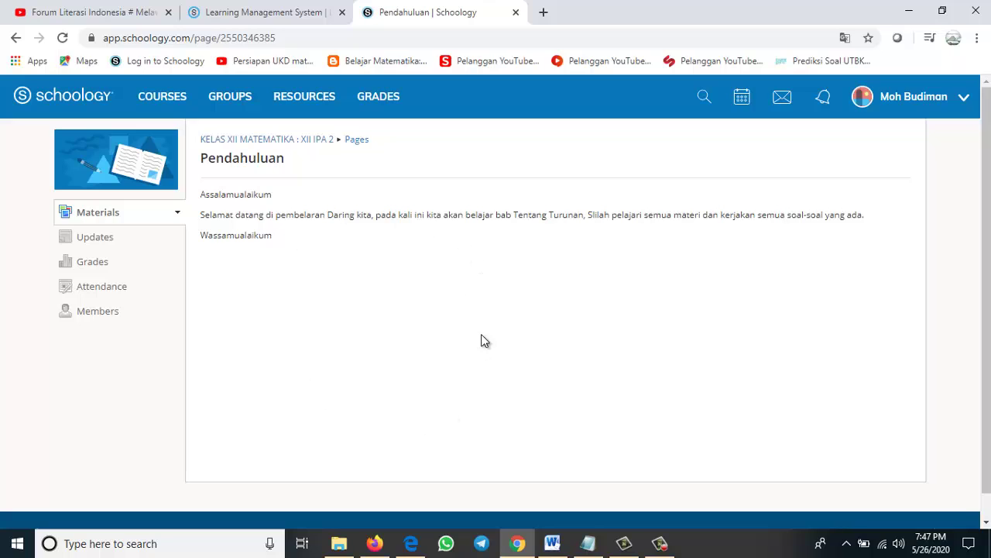
pyautogui.click(318, 139)
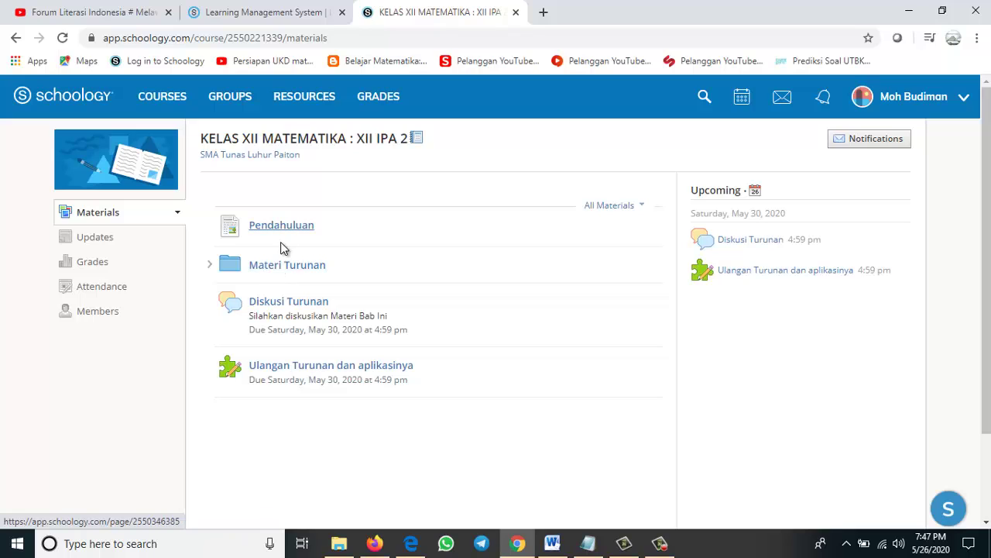
pyautogui.click(279, 267)
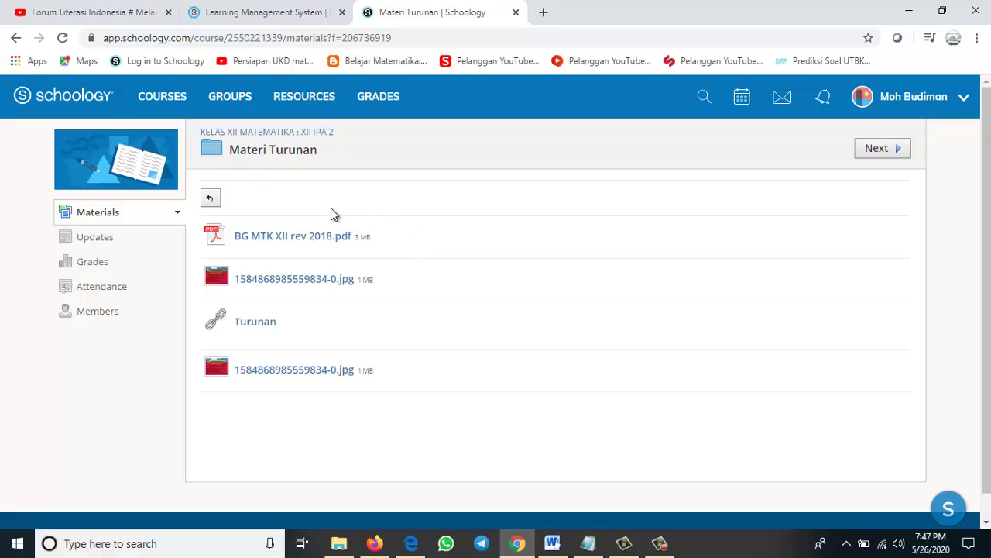
pyautogui.click(123, 215)
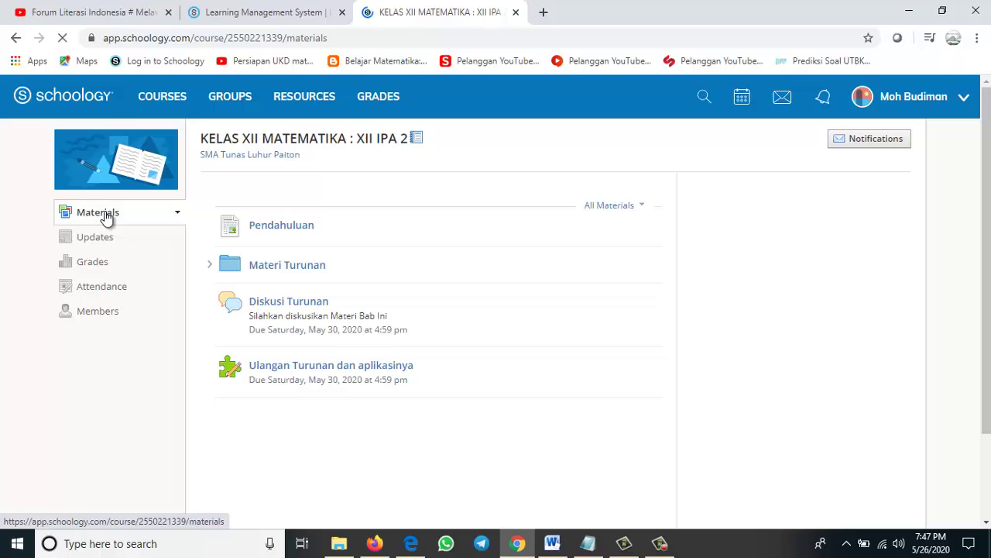
pyautogui.click(288, 303)
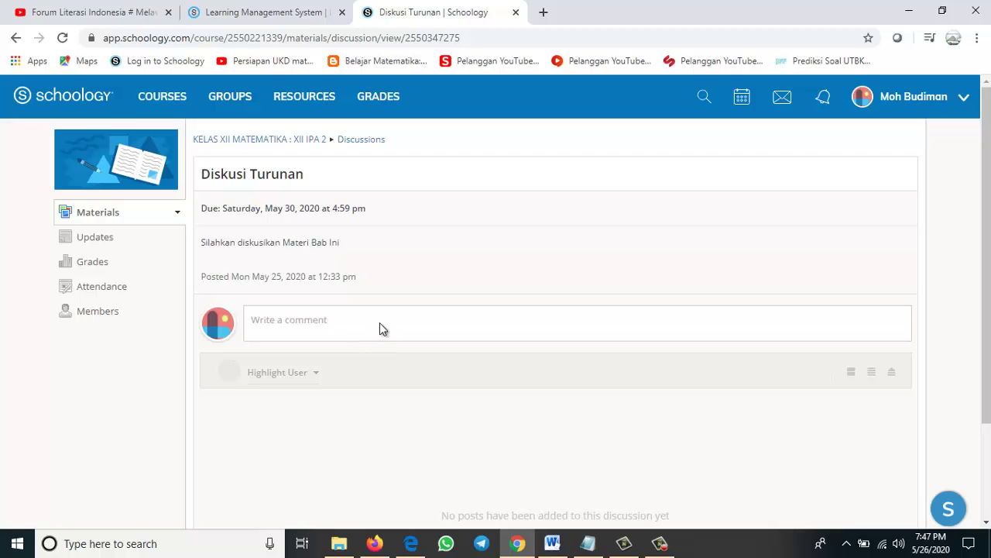
# Post the comment 'Materinya luar biasa' in Diskusi Turunan, then go back to the course page
pyautogui.click(379, 322)
pyautogui.click(411, 348)
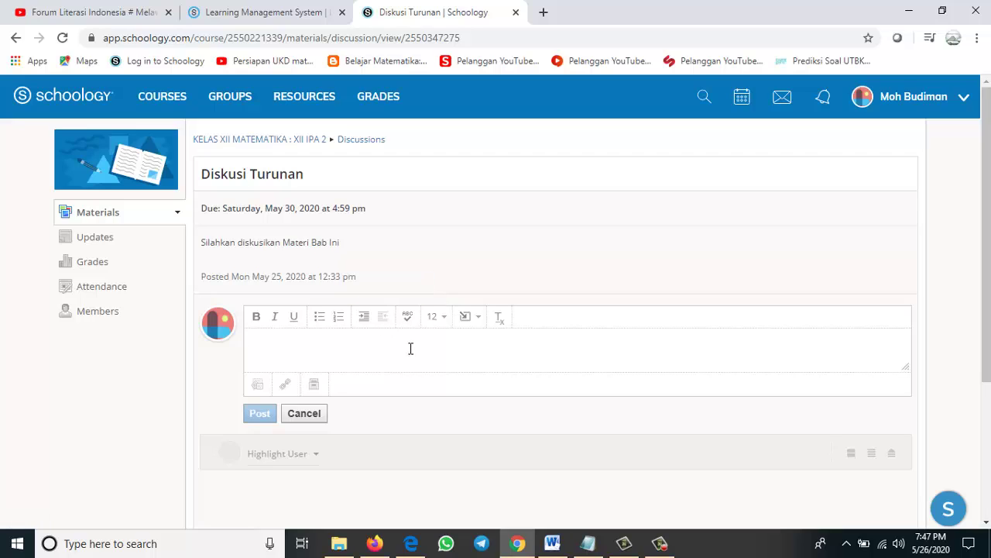
pyautogui.write('Materinya luar biasa')
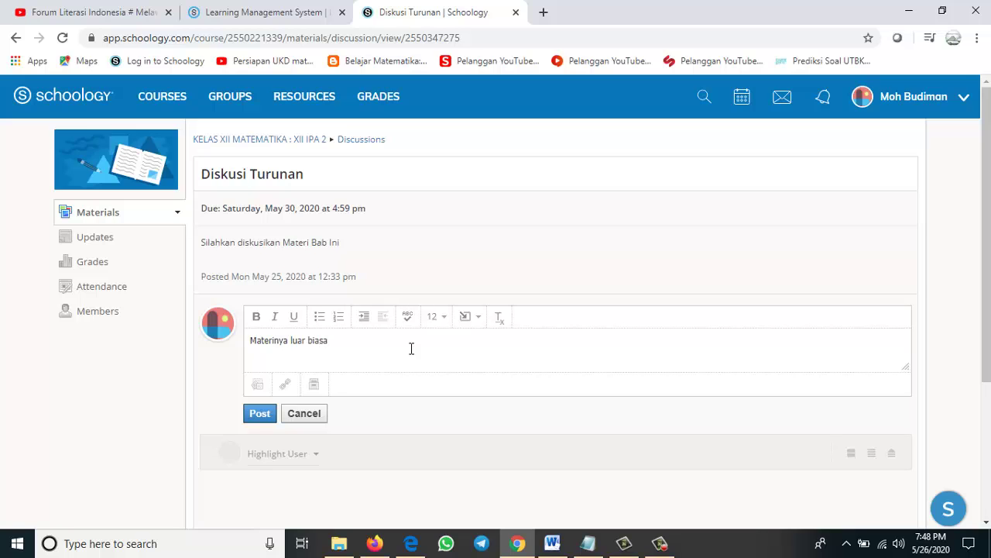
pyautogui.click(259, 412)
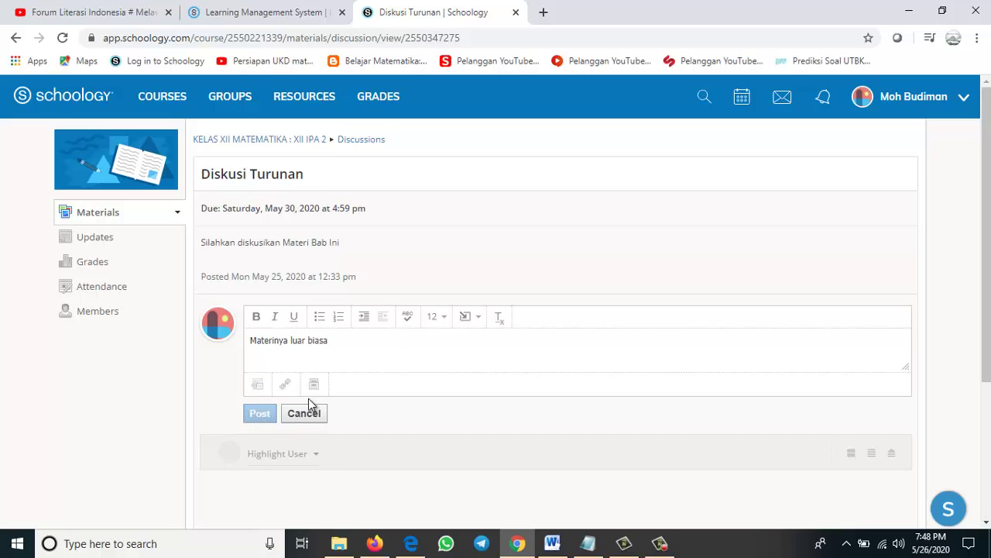
pyautogui.scroll(-2, 364, 321)
pyautogui.scroll(2, 409, 354)
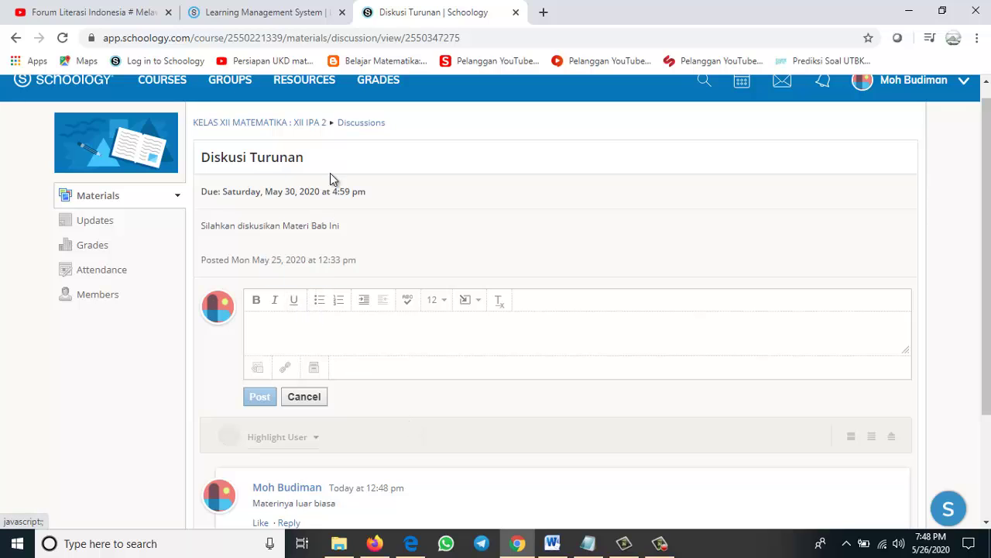
pyautogui.click(317, 124)
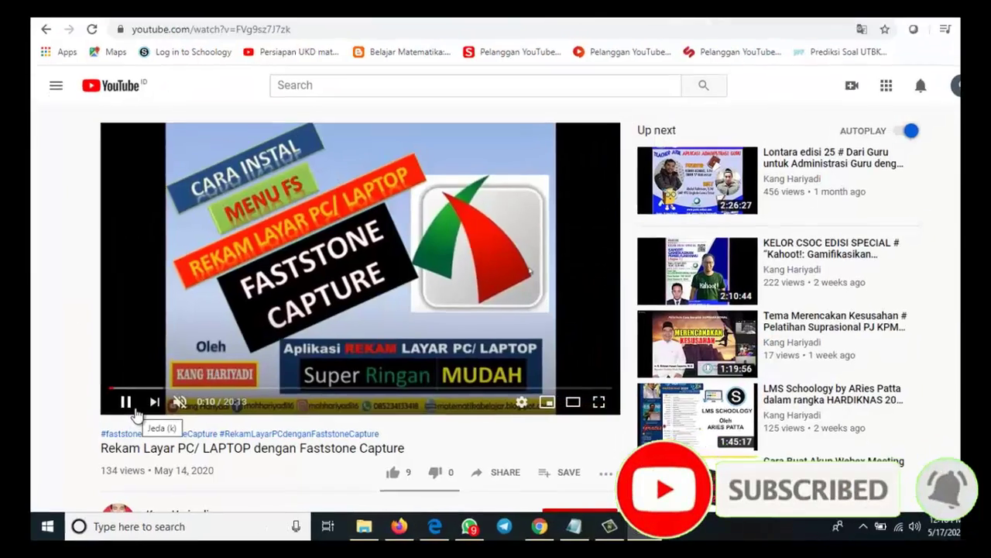
# Subscribe to the Faststone Capture video's channel with bell notifications set to Semua
pyautogui.scroll(-2, 131, 420)
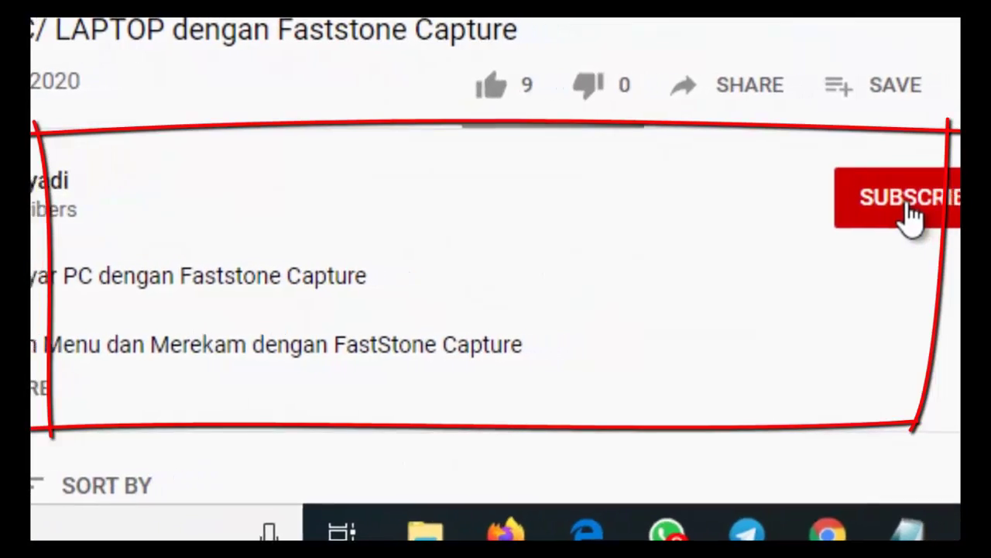
pyautogui.click(953, 213)
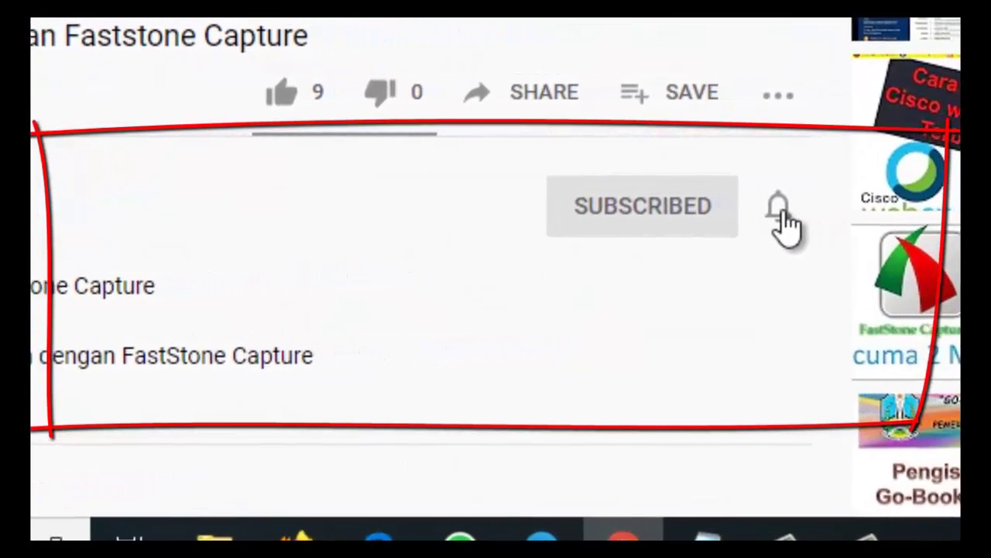
pyautogui.click(832, 209)
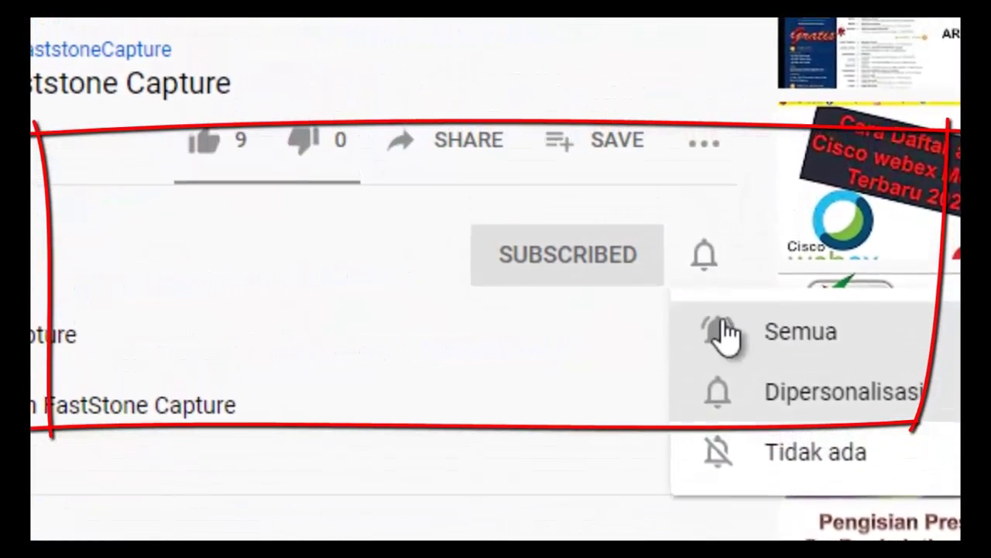
pyautogui.click(732, 313)
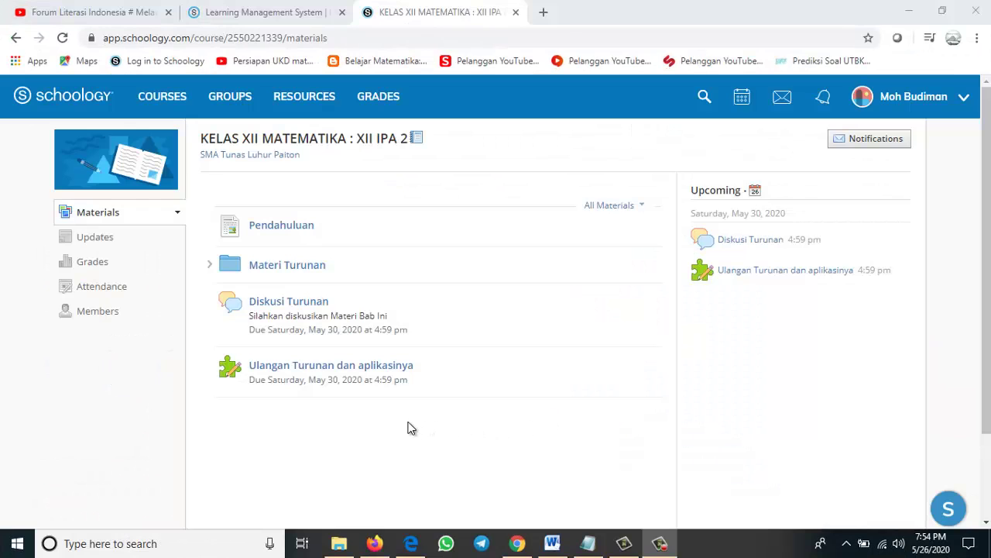
# Open the Ulangan Turunan dan aplikasinya quiz from Materials and review its instructions
pyautogui.click(302, 372)
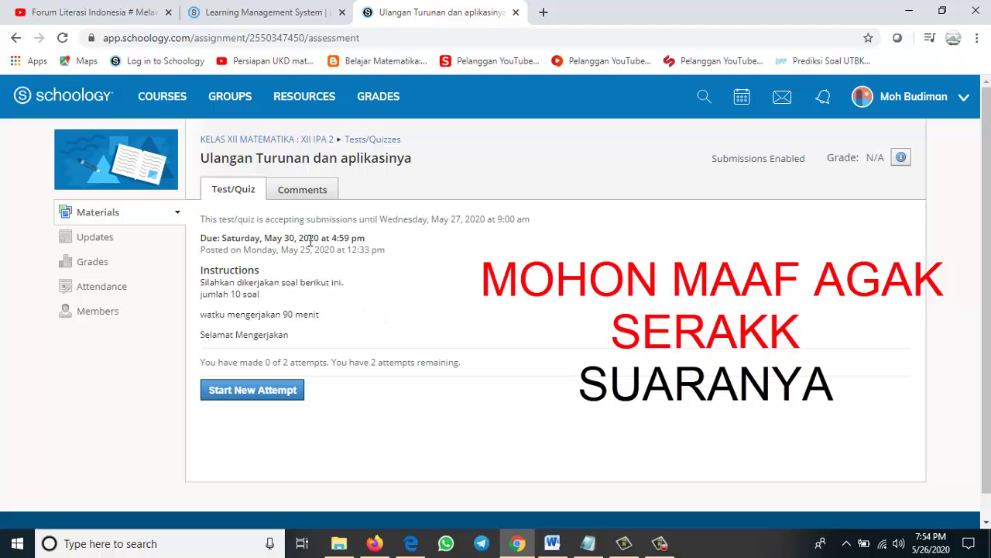
pyautogui.tripleClick(202, 270)
pyautogui.click(273, 279)
# Start a new quiz attempt and answer c for questions 1 and 2, b (45 cm) for question 3
pyautogui.click(264, 393)
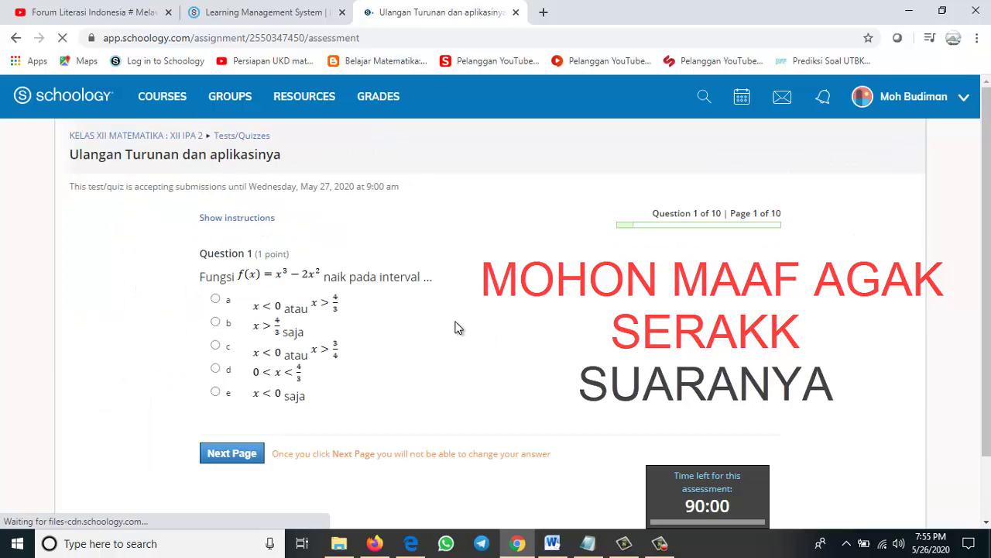
pyautogui.click(215, 345)
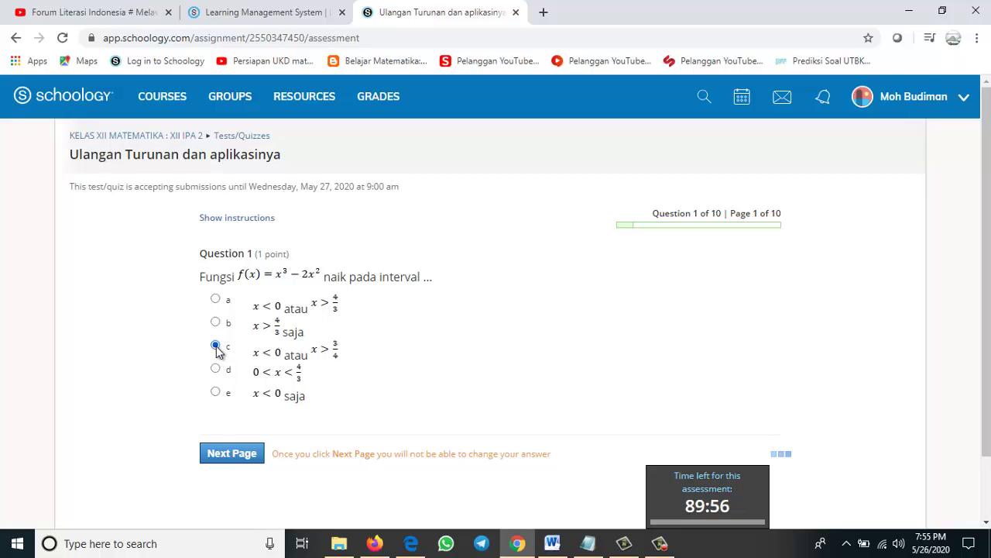
pyautogui.click(239, 456)
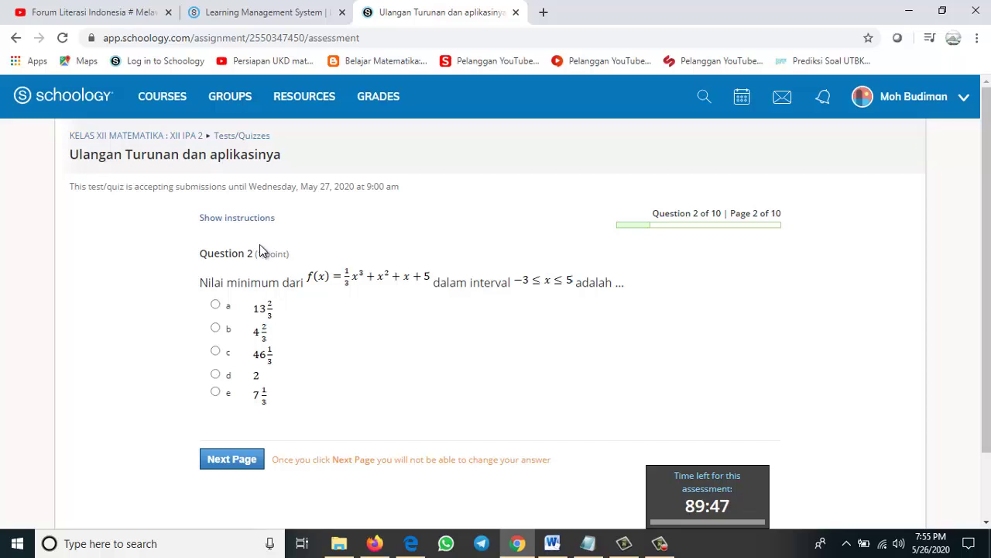
pyautogui.click(215, 351)
pyautogui.click(235, 458)
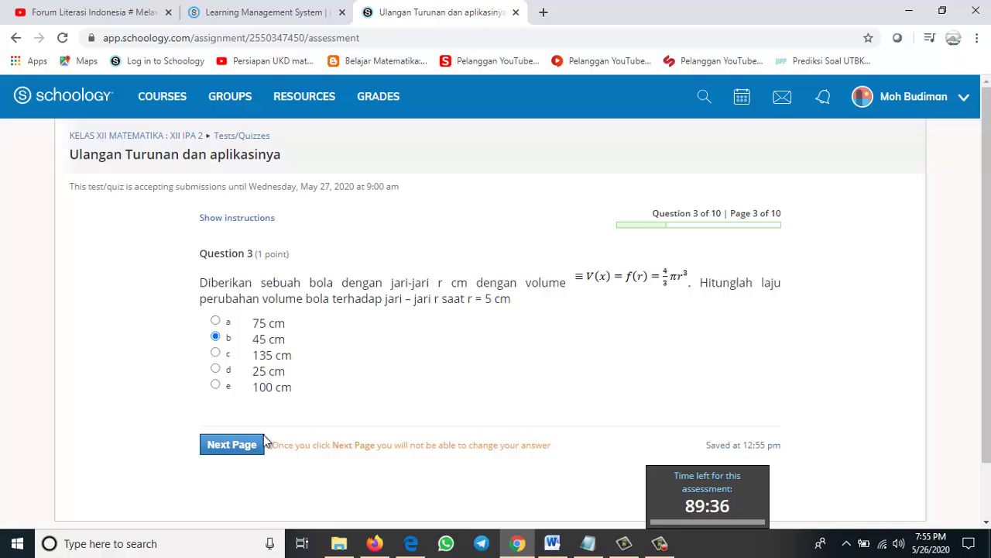
pyautogui.click(246, 443)
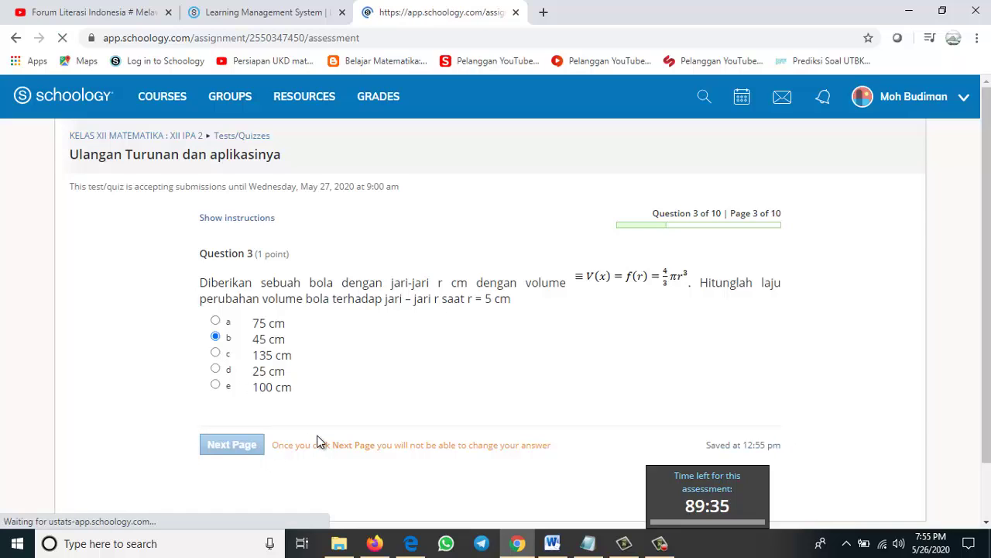